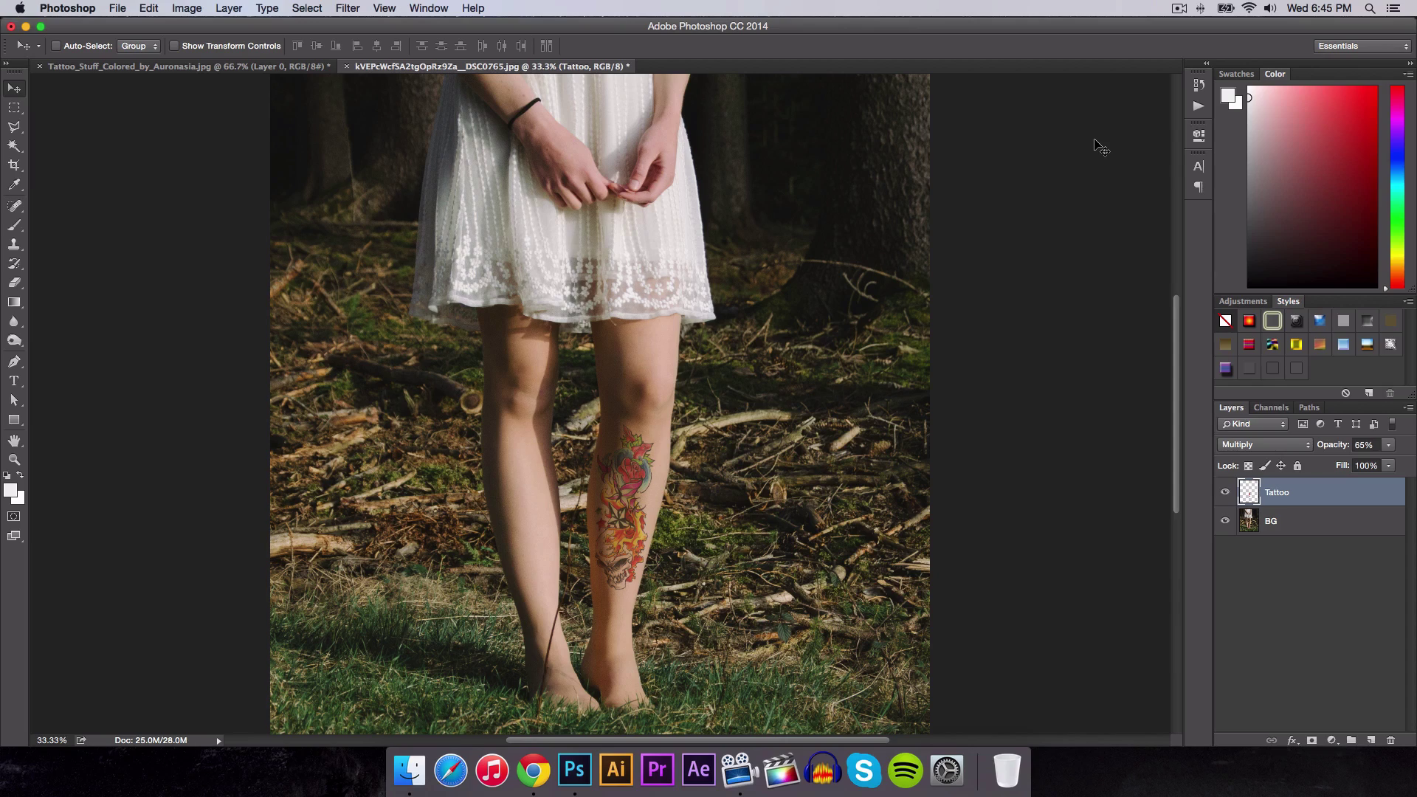
# - Zoom and pan to preview the finished tattoo on the girl's calves
pyautogui.press('super+equal')
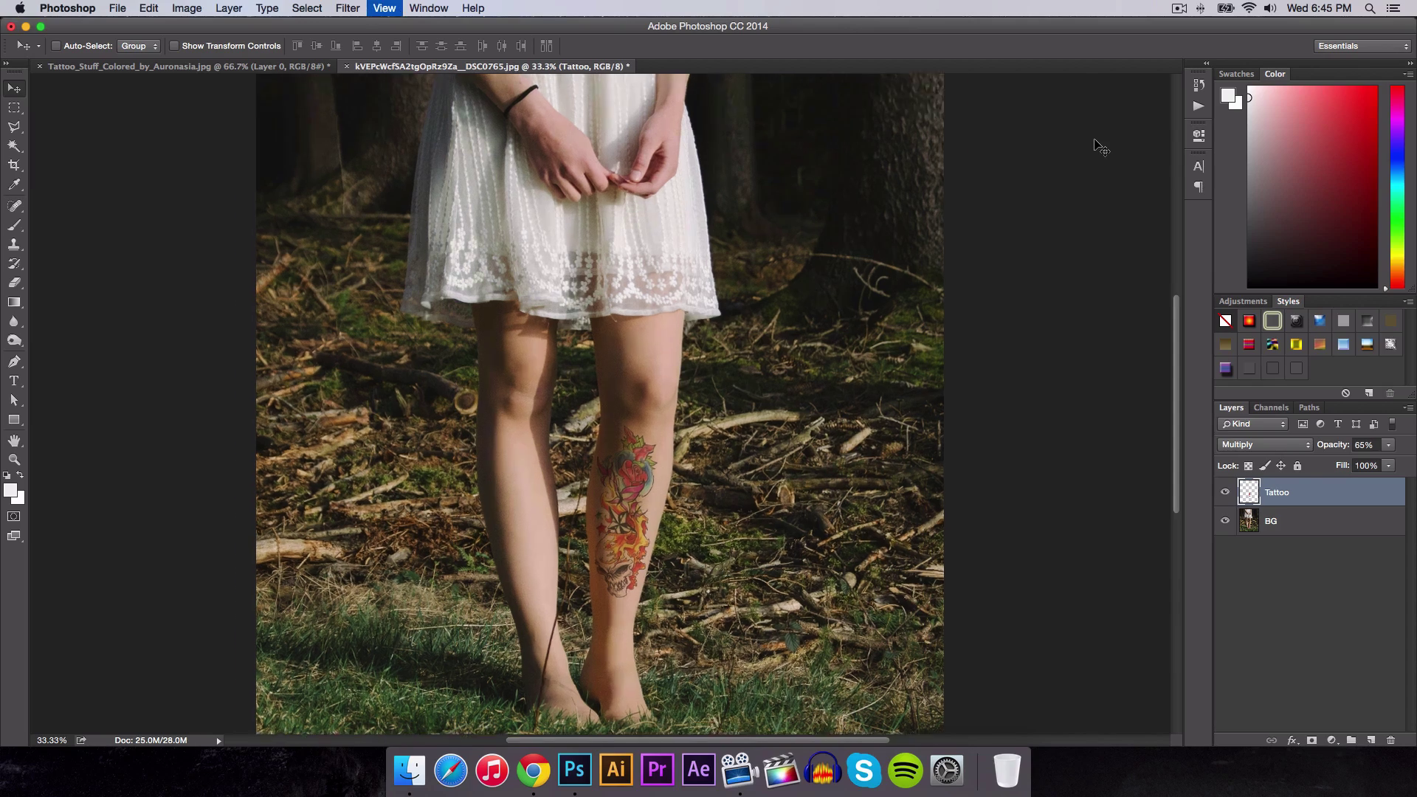
pyautogui.moveTo(790, 195); pyautogui.dragTo(841, 209)
pyautogui.scroll(-5, 781, 231)
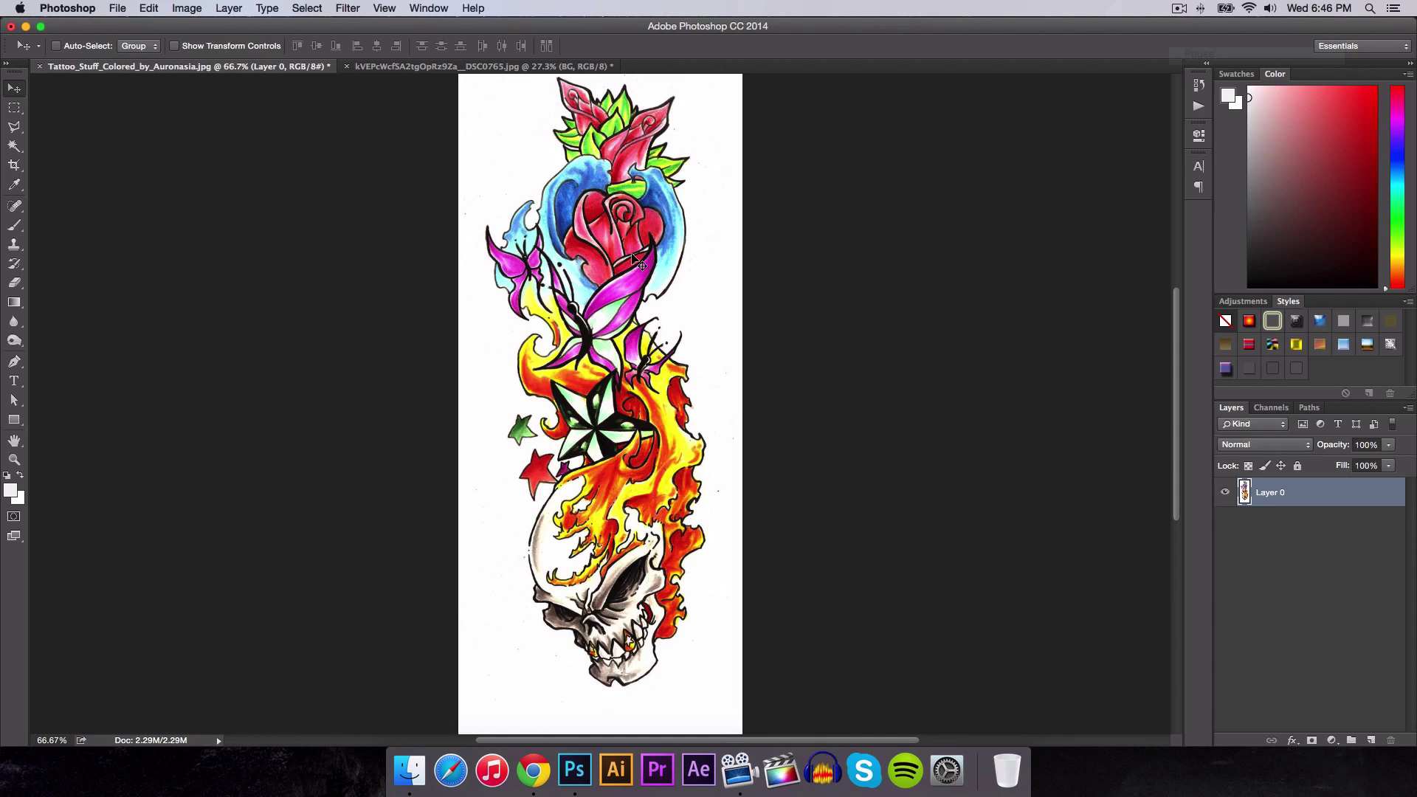
# - Choose the Magic Wand Tool from the Quick Selection tool flyout
pyautogui.click(15, 144)
pyautogui.click(11, 148)
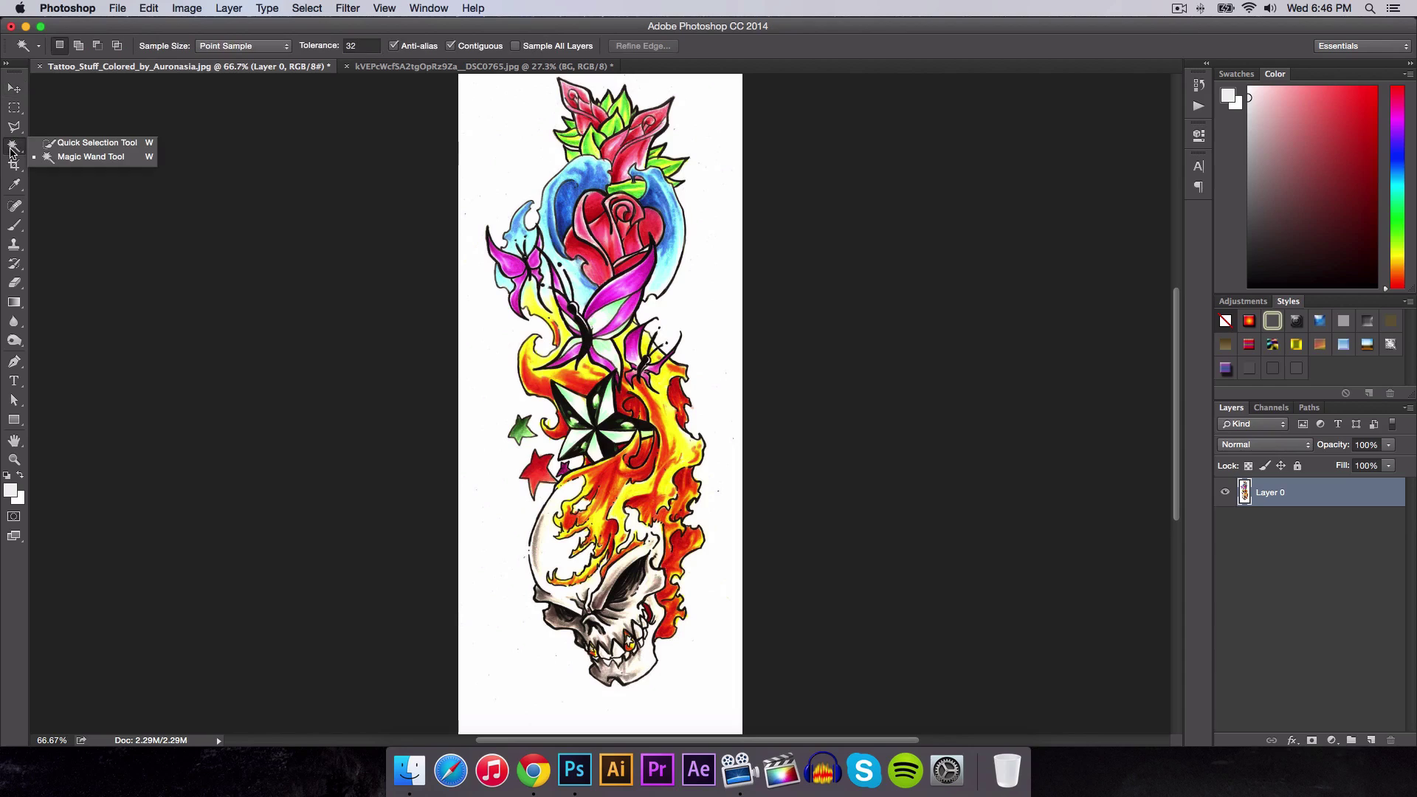
pyautogui.click(88, 142)
pyautogui.click(19, 151)
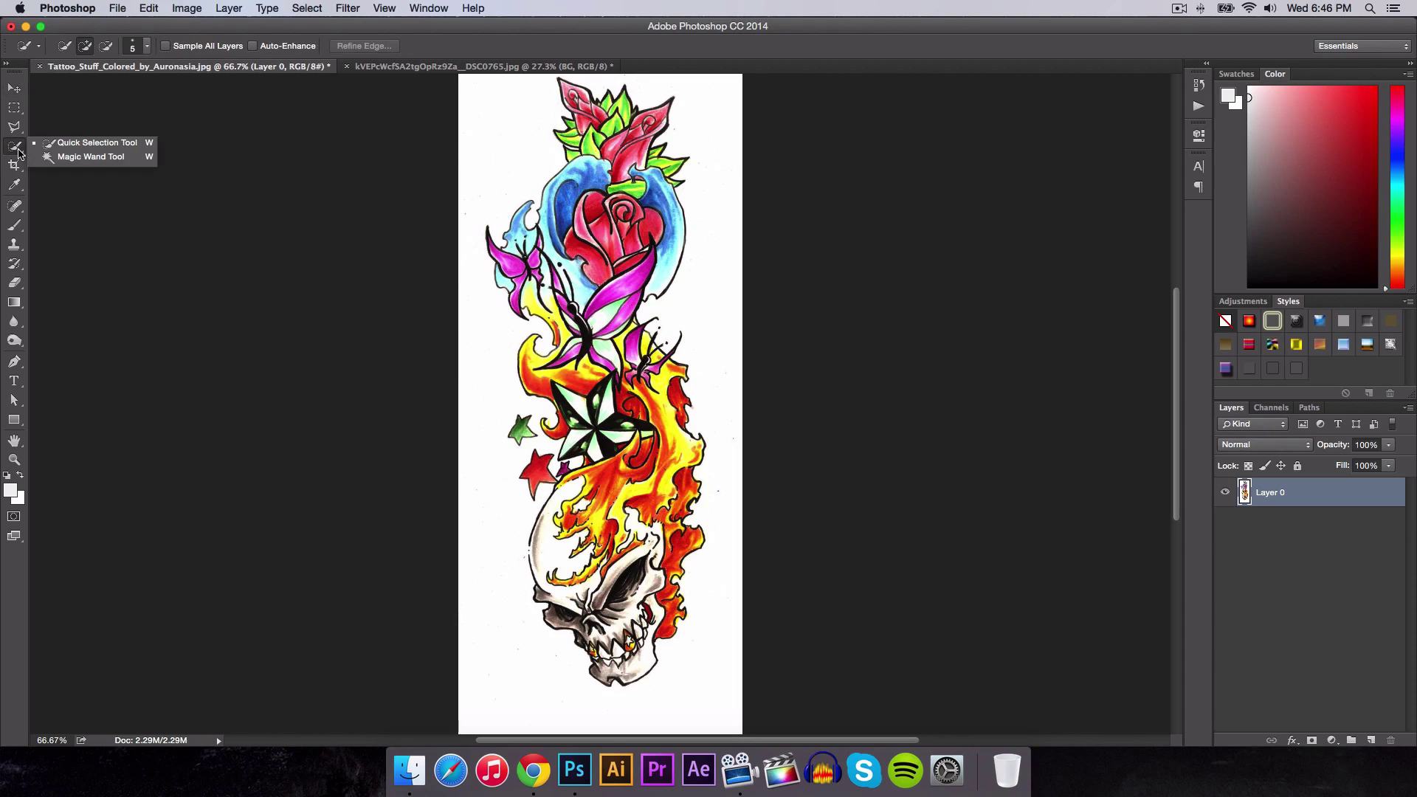
pyautogui.click(66, 160)
pyautogui.click(13, 151)
pyautogui.click(64, 156)
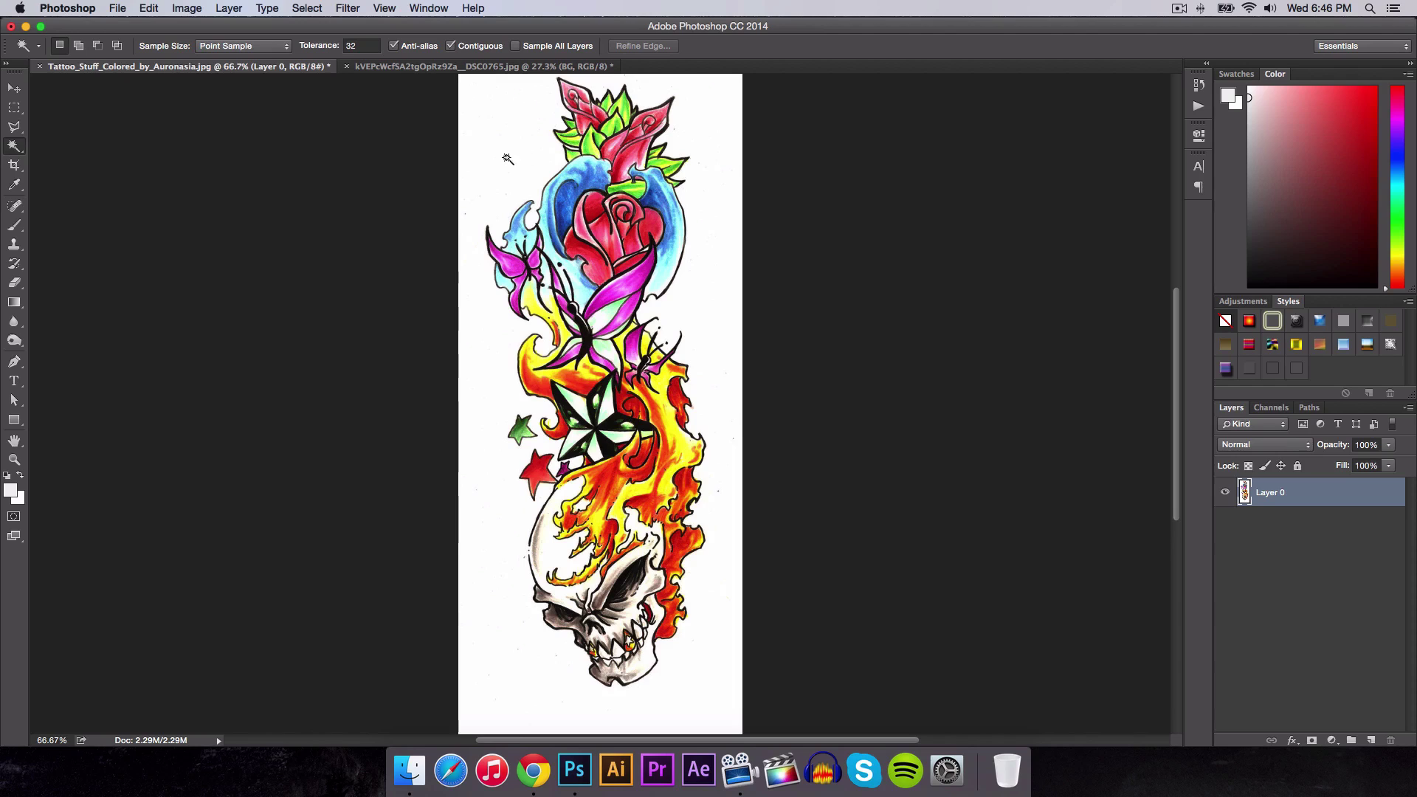
# - Magic Wand-select the white background, delete it, deselect, then select the whole tattoo canvas
pyautogui.click(503, 130)
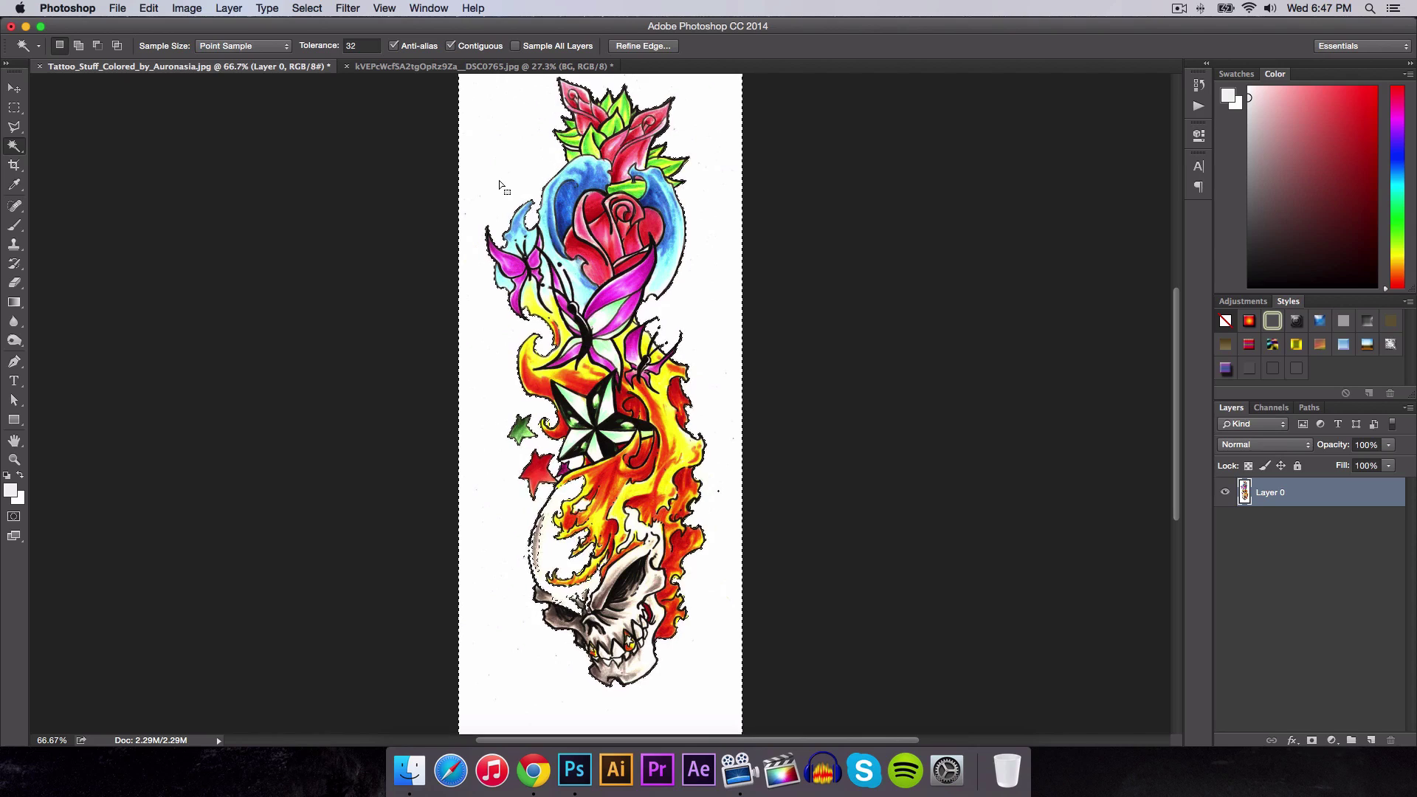
pyautogui.press('Delete')
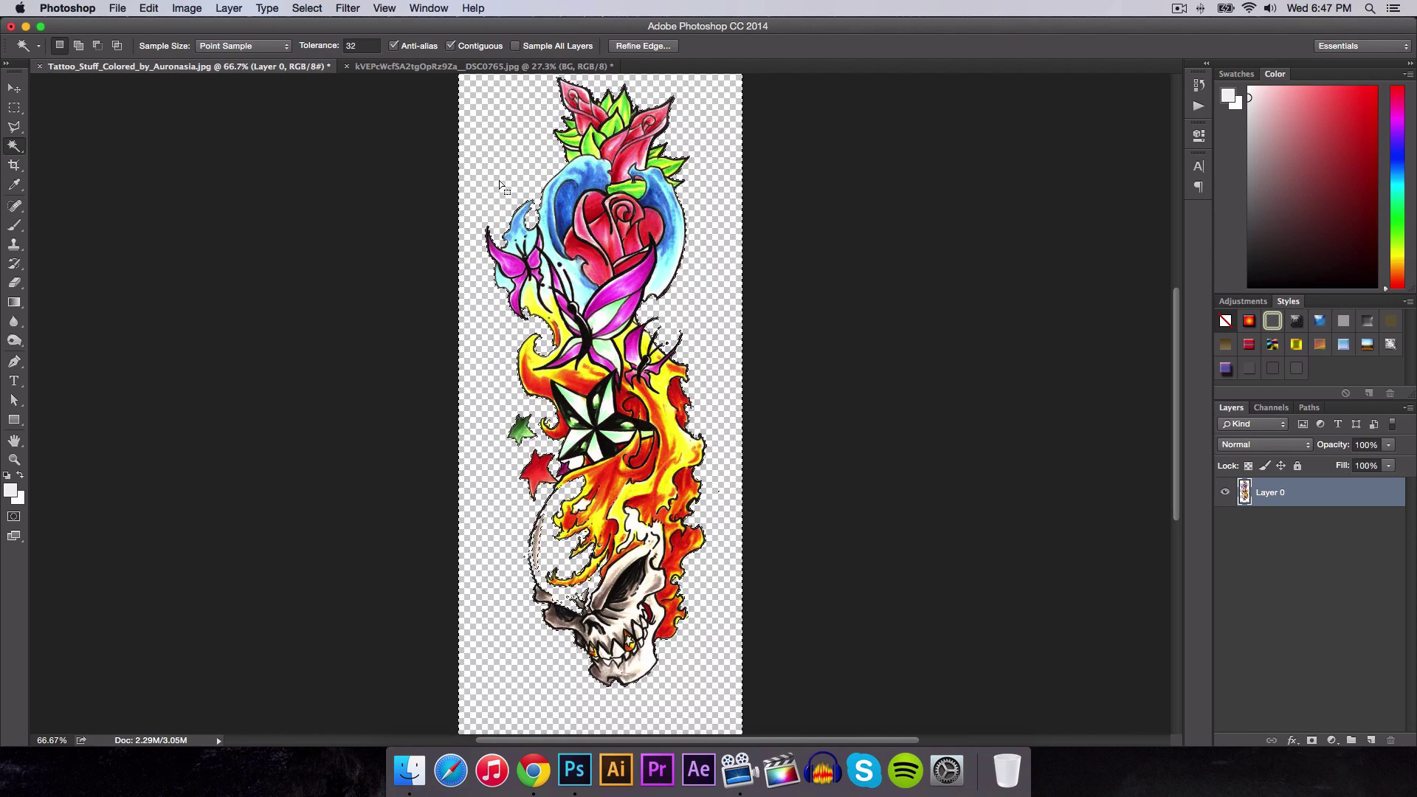
pyautogui.click(214, 196)
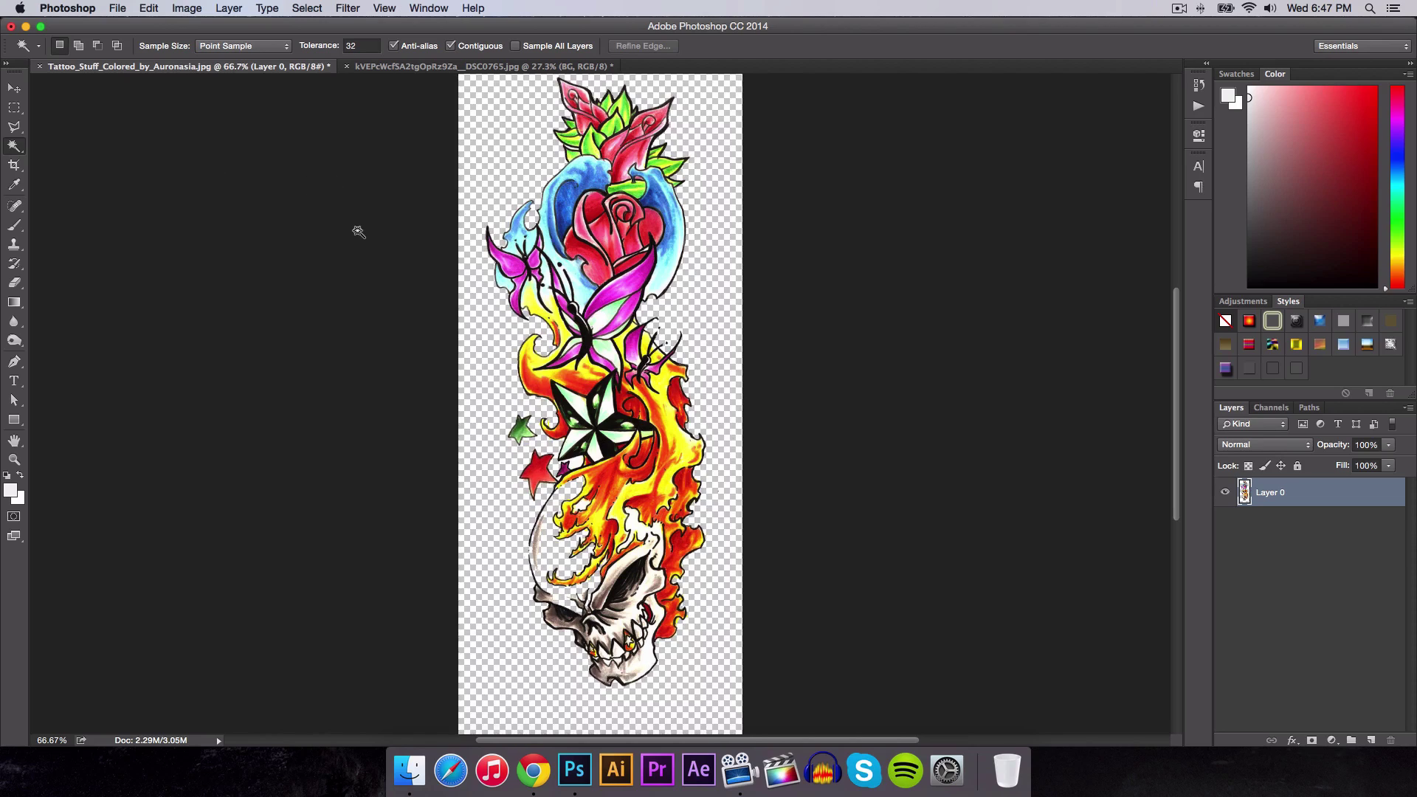
pyautogui.press('super+a')
# - Paste the tattoo design into the forest photo and move it onto the right-hand leg
pyautogui.press('v')
pyautogui.click(433, 67)
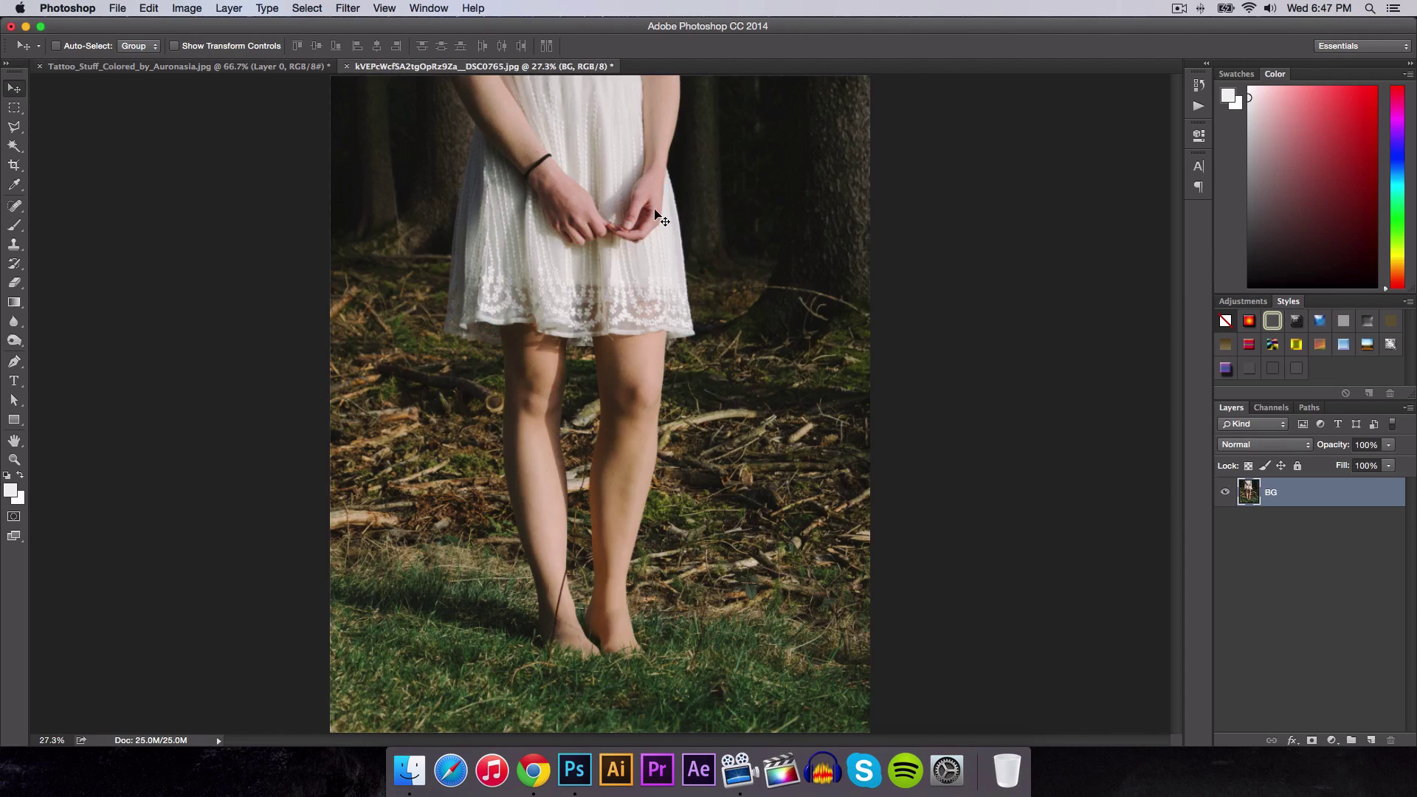
pyautogui.press('cmd+v')
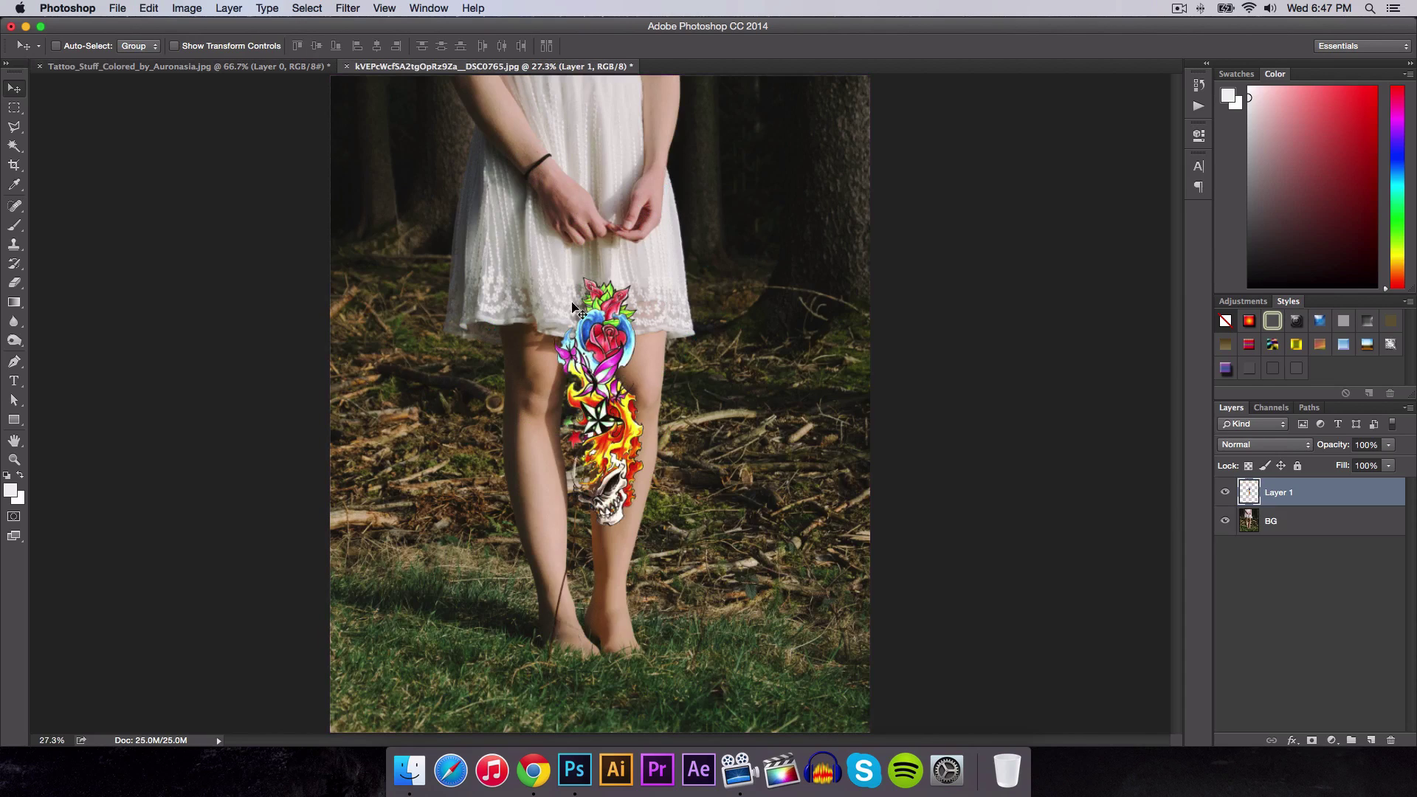
pyautogui.moveTo(549, 342); pyautogui.dragTo(582, 334)
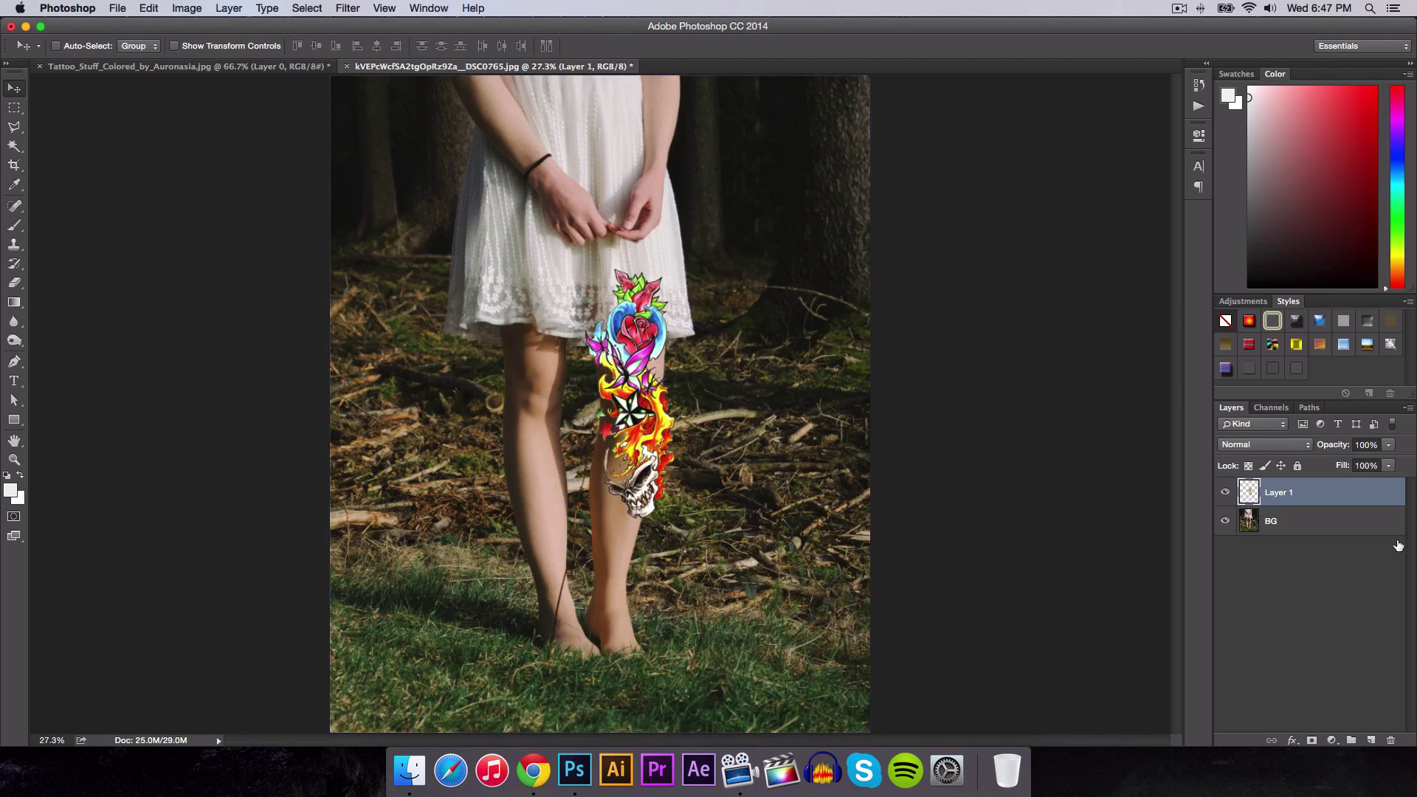
# - Rename the pasted layer to 'Tattoo'
pyautogui.doubleClick(1287, 494)
pyautogui.write('Tattoo')
pyautogui.press('Return')
pyautogui.click(1333, 522)
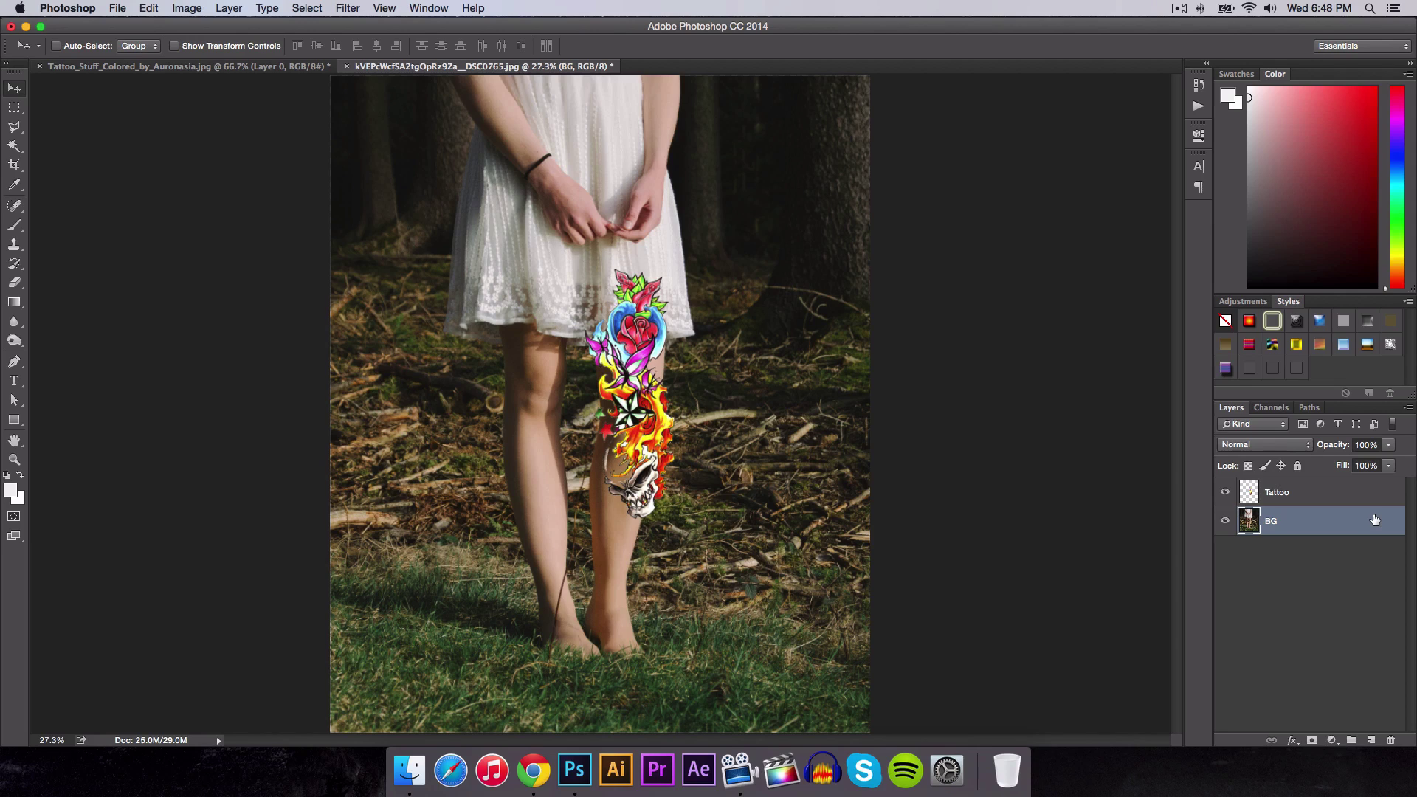
# - Select the Tattoo layer and zoom in, moving the tattoo onto the right leg
pyautogui.click(1306, 489)
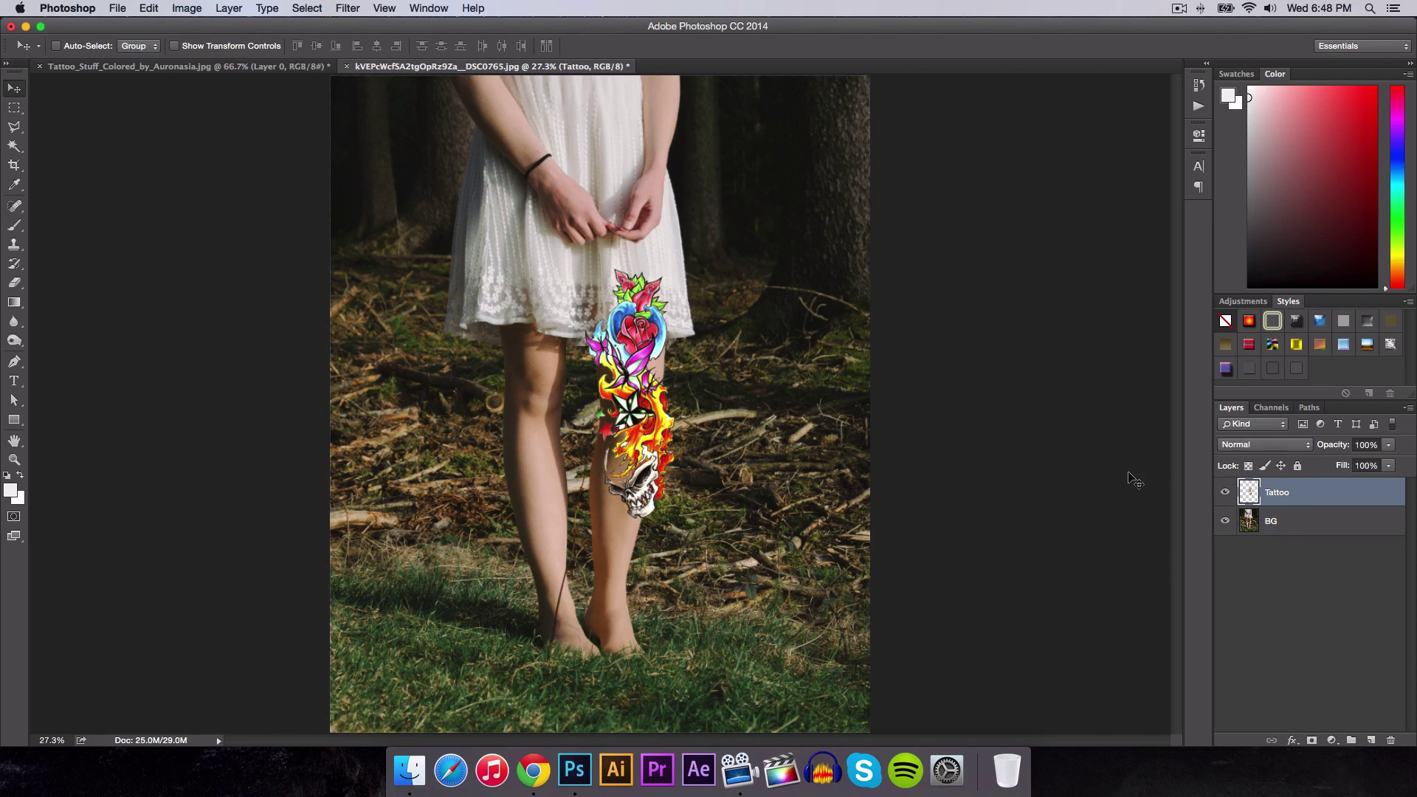
pyautogui.moveTo(614, 313); pyautogui.dragTo(730, 410)
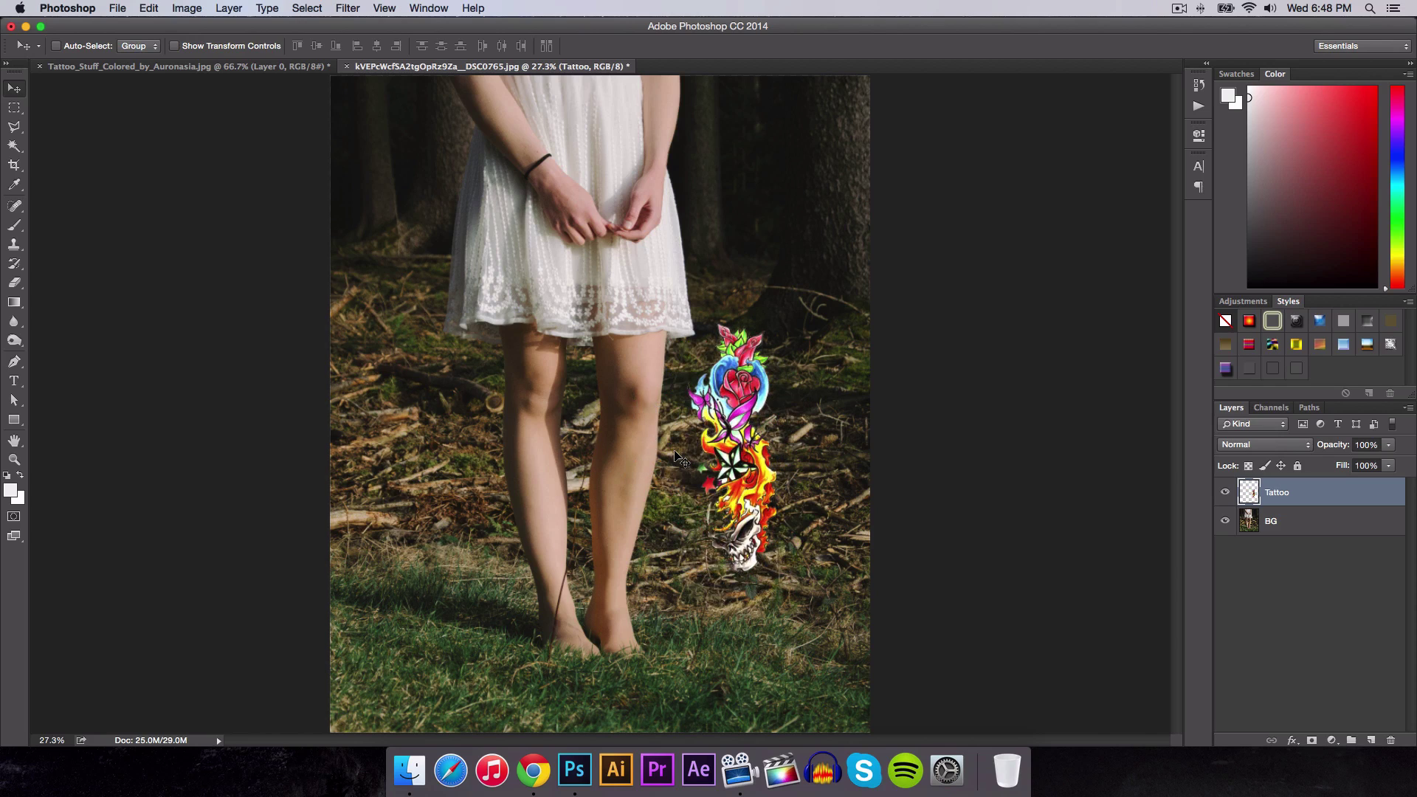
pyautogui.press('super+equal')
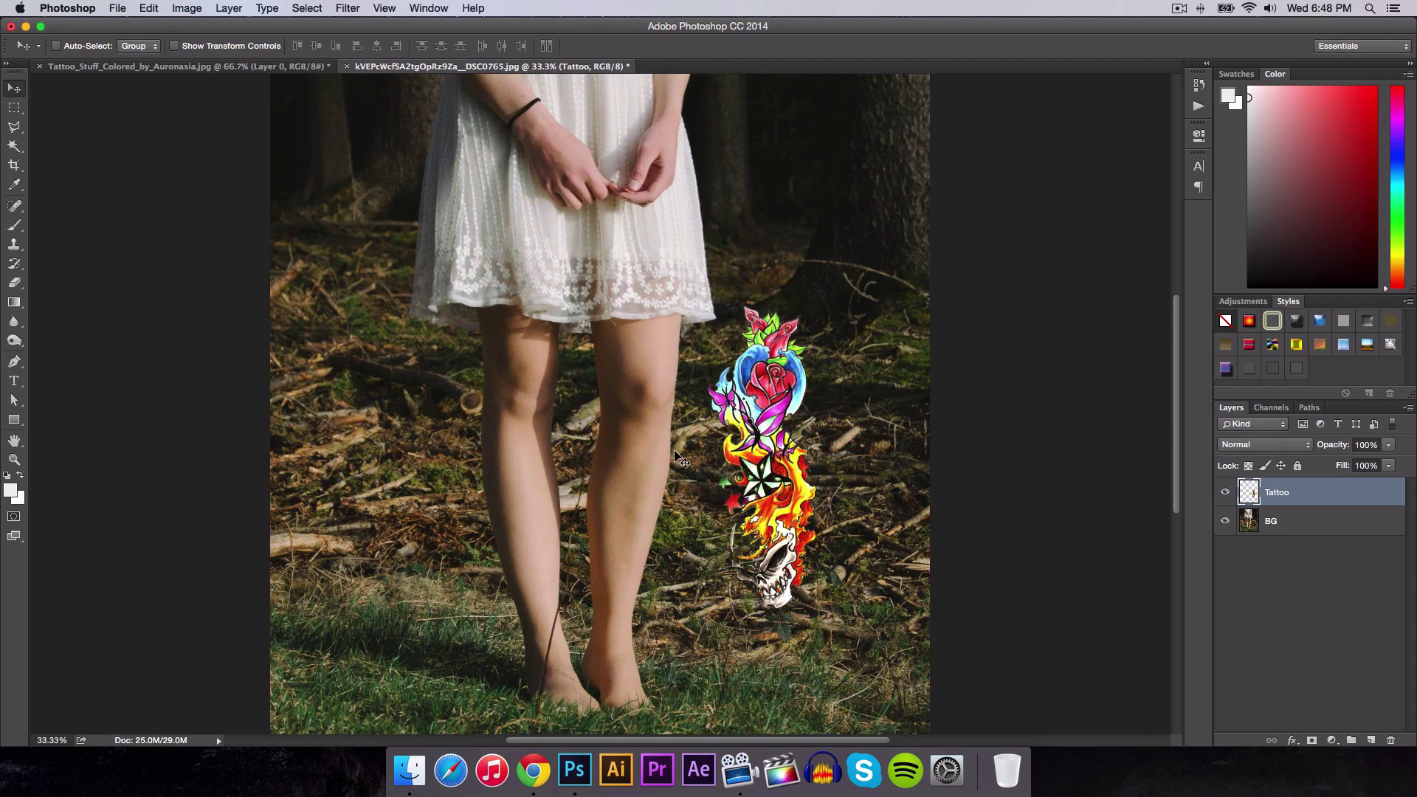
pyautogui.press('super+equal')
pyautogui.moveTo(674, 451); pyautogui.dragTo(674, 364)
pyautogui.moveTo(852, 365); pyautogui.dragTo(762, 398)
# - Start Free Transform on the tattoo and position it over the calf
pyautogui.press('super+t')
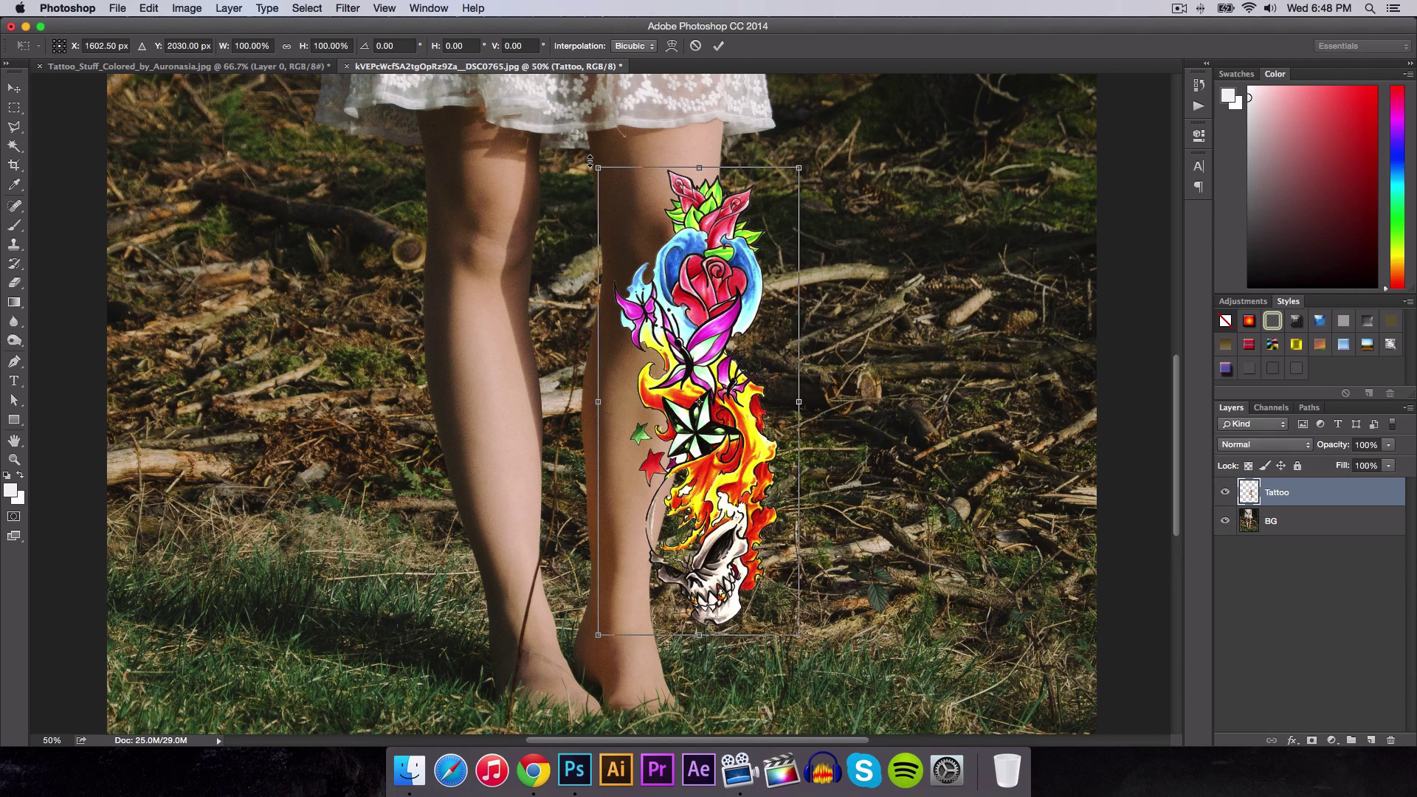
pyautogui.press('super+minus')
pyautogui.press('super+minus')
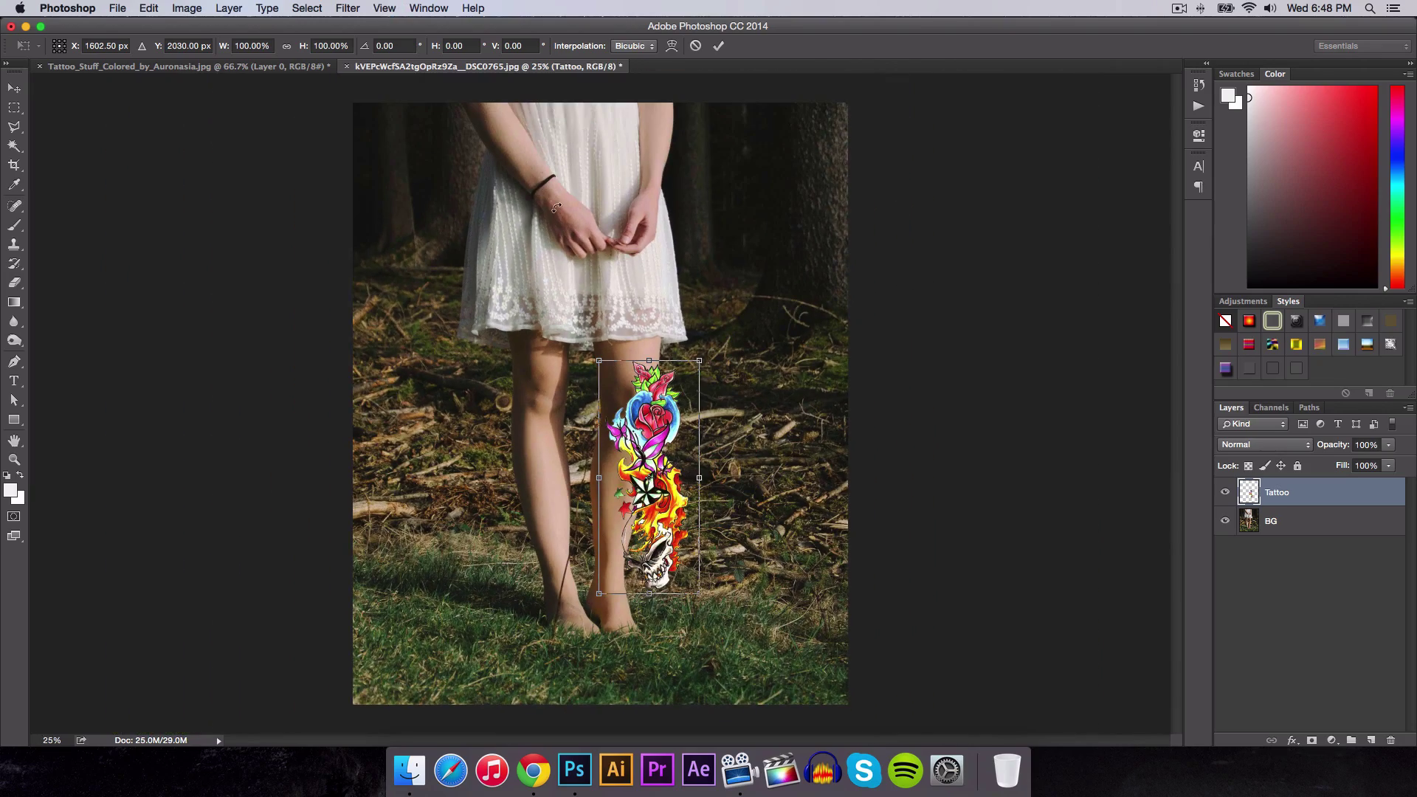
pyautogui.press('super+plus')
pyautogui.press('super+plus')
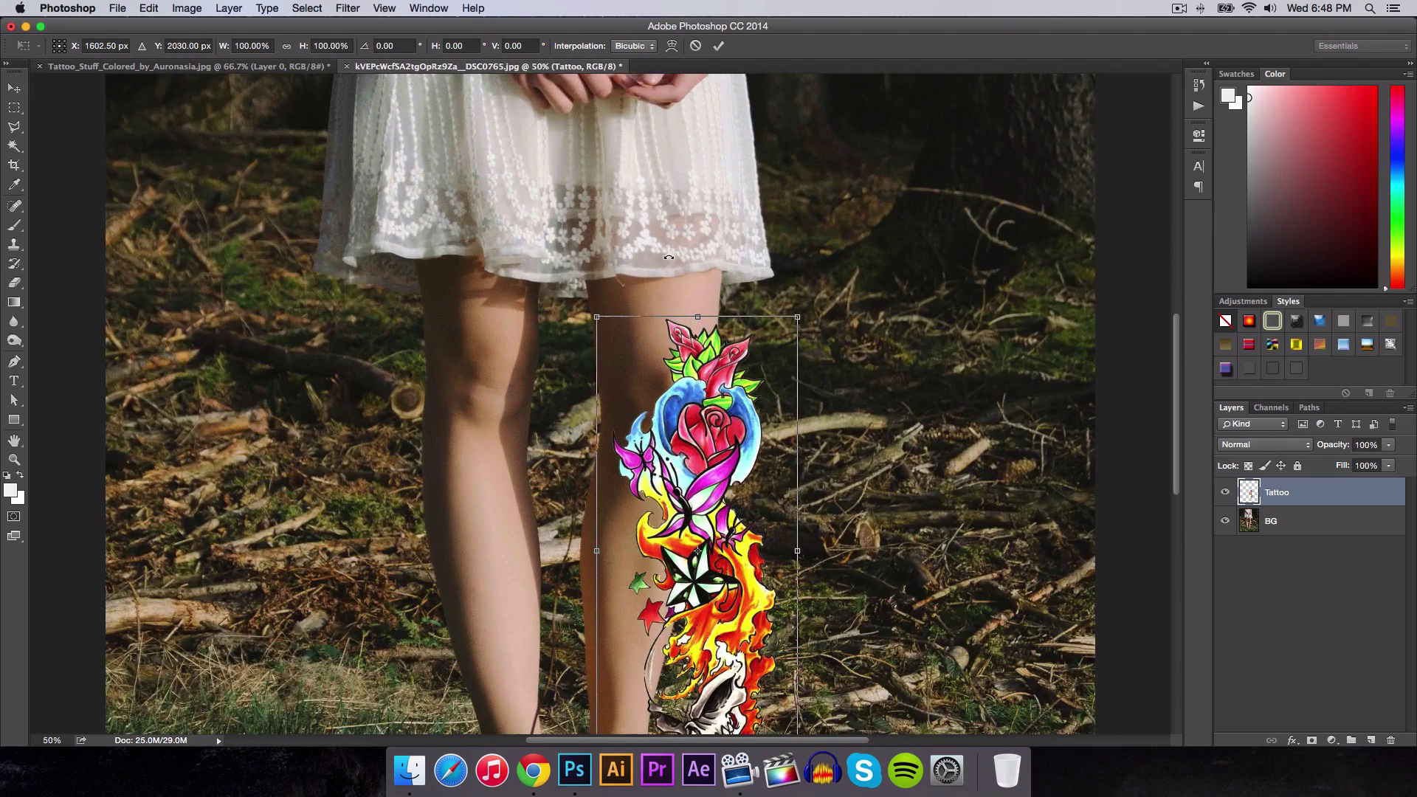
pyautogui.scroll(-2, 671, 273)
pyautogui.hscroll(2, 672, 273)
pyautogui.scroll(-1, 673, 284)
pyautogui.hscroll(1, 673, 284)
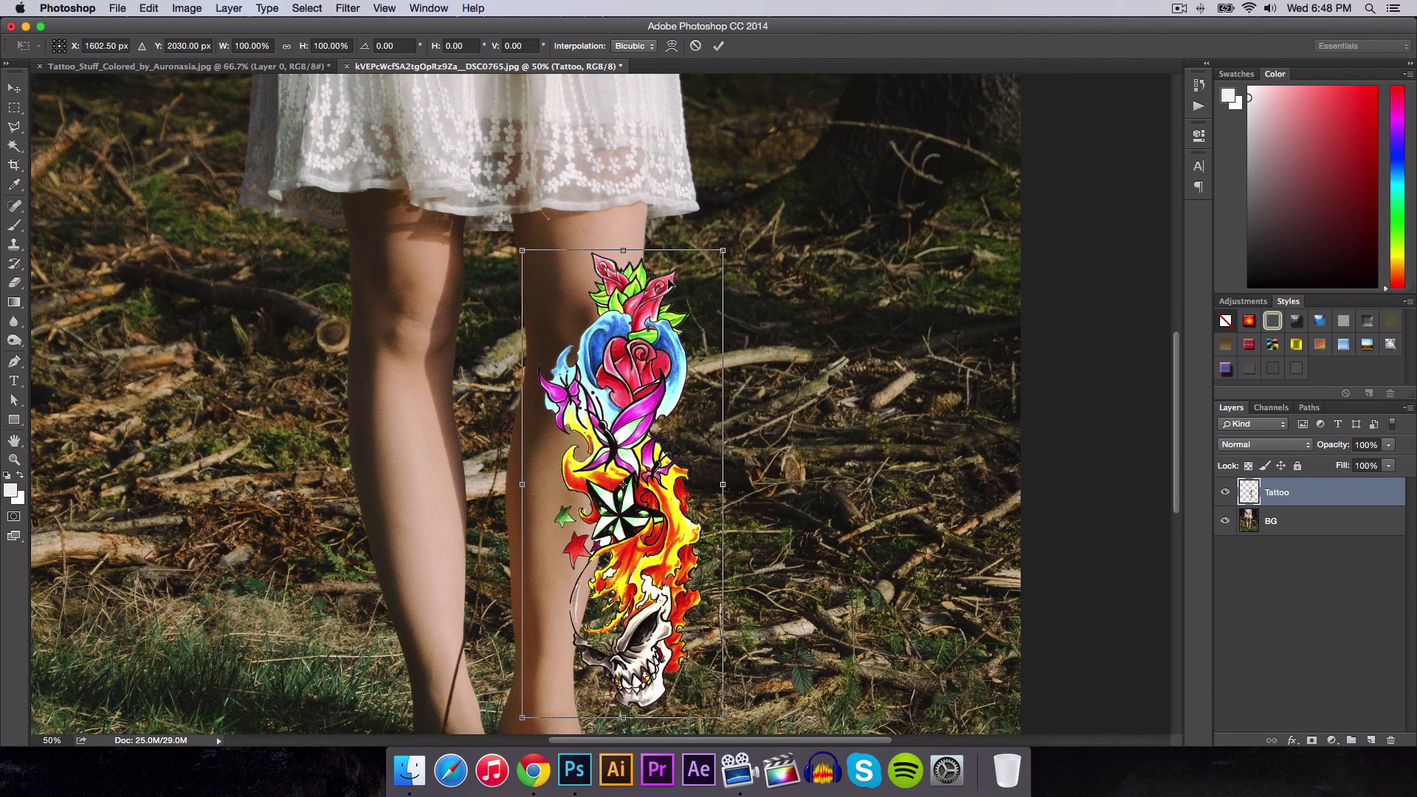
pyautogui.scroll(-3, 669, 282)
pyautogui.hscroll(-1, 668, 282)
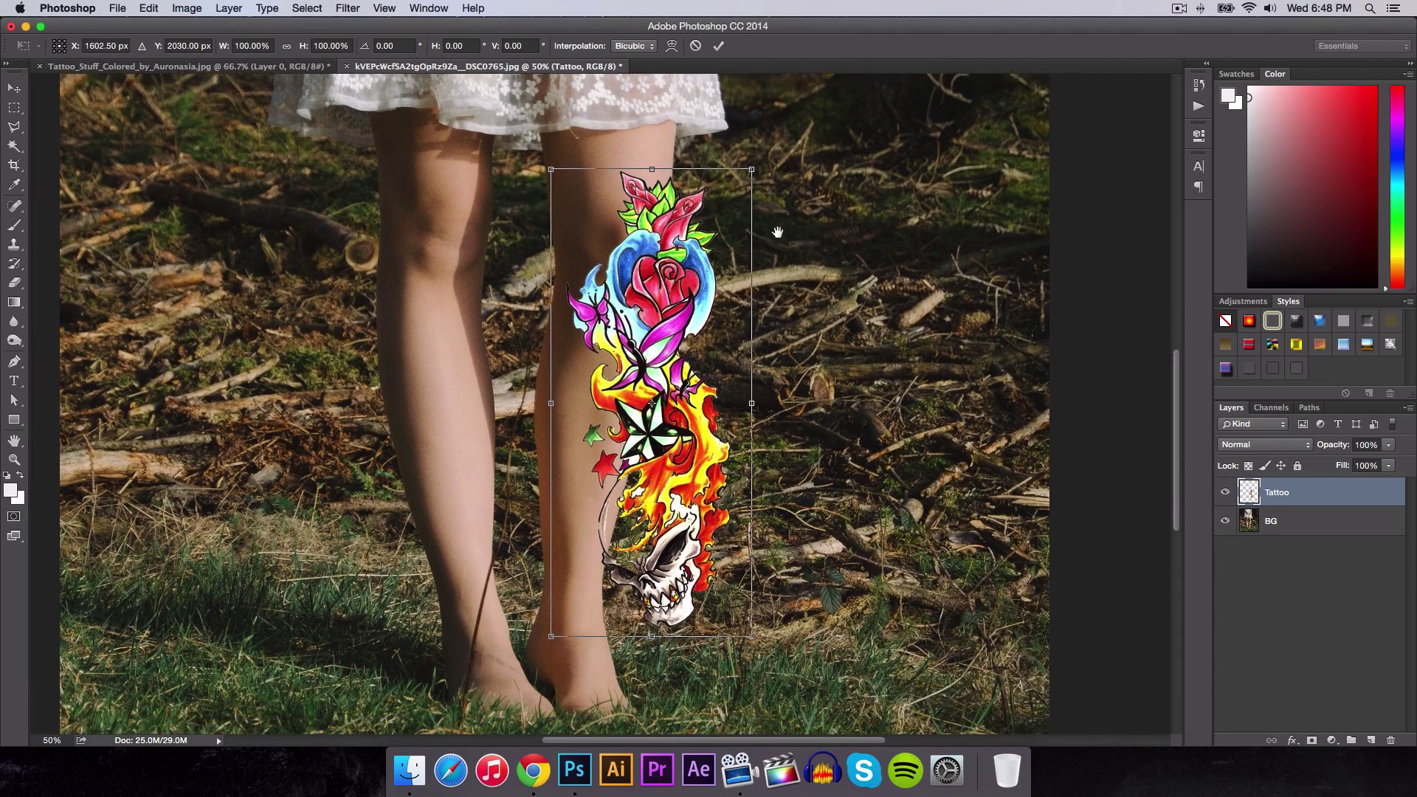
pyautogui.moveTo(671, 330); pyautogui.dragTo(841, 311)
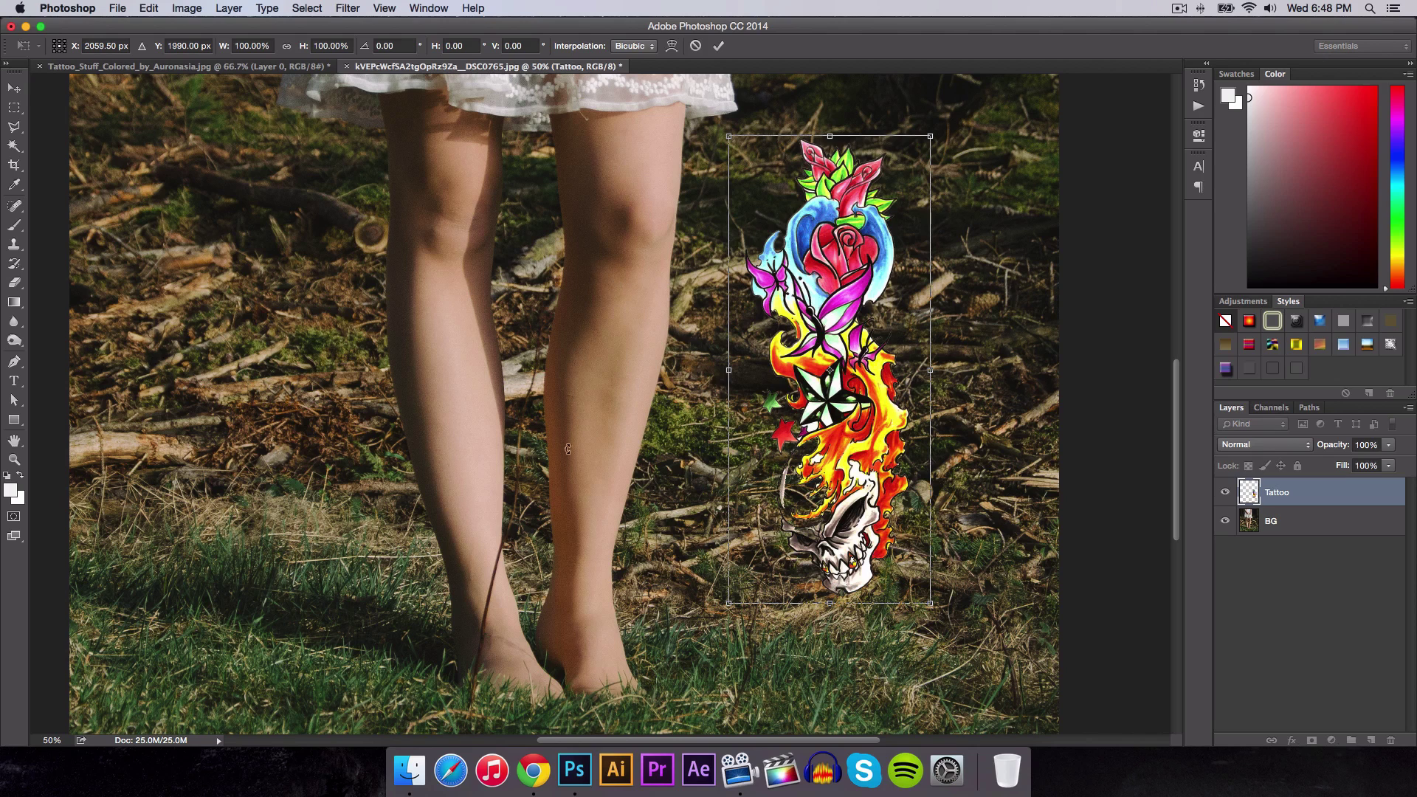
pyautogui.moveTo(725, 261); pyautogui.dragTo(662, 319)
pyautogui.moveTo(763, 310); pyautogui.dragTo(606, 264)
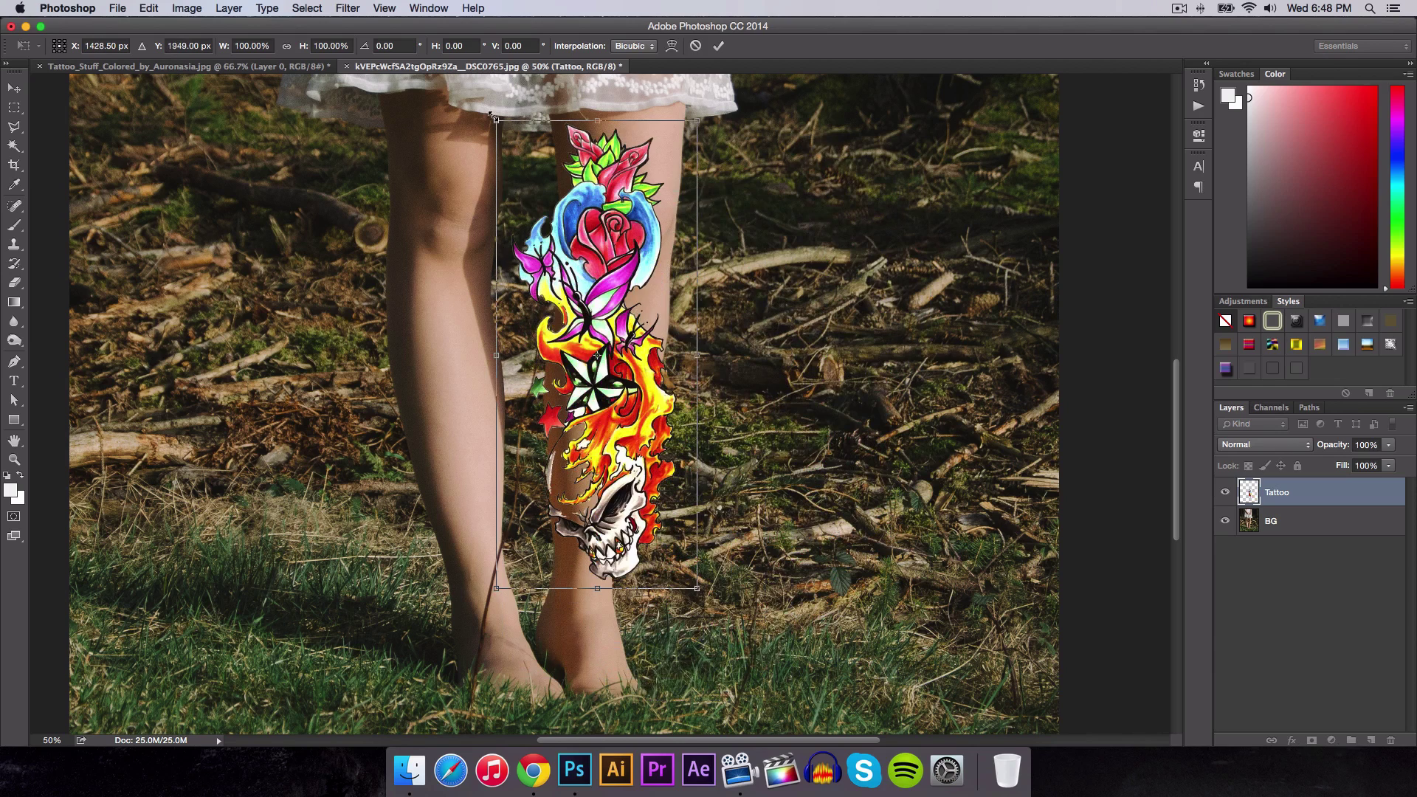
# - Scale the tattoo to about 55%, rotate it about 9°, and commit the transform
pyautogui.moveTo(495, 118); pyautogui.dragTo(567, 285)
pyautogui.moveTo(650, 318); pyautogui.dragTo(605, 293)
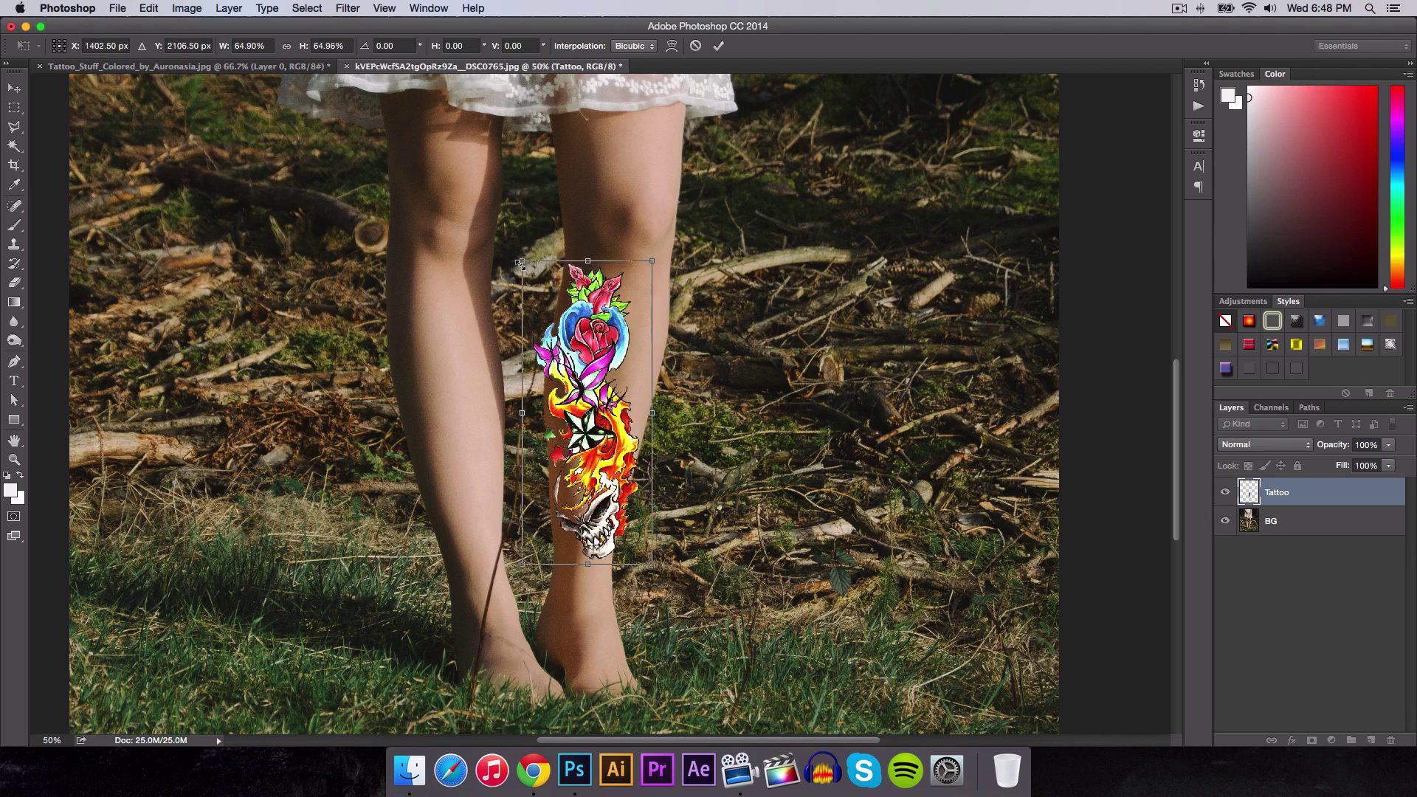
pyautogui.moveTo(521, 266); pyautogui.dragTo(558, 302)
pyautogui.moveTo(610, 344); pyautogui.dragTo(601, 307)
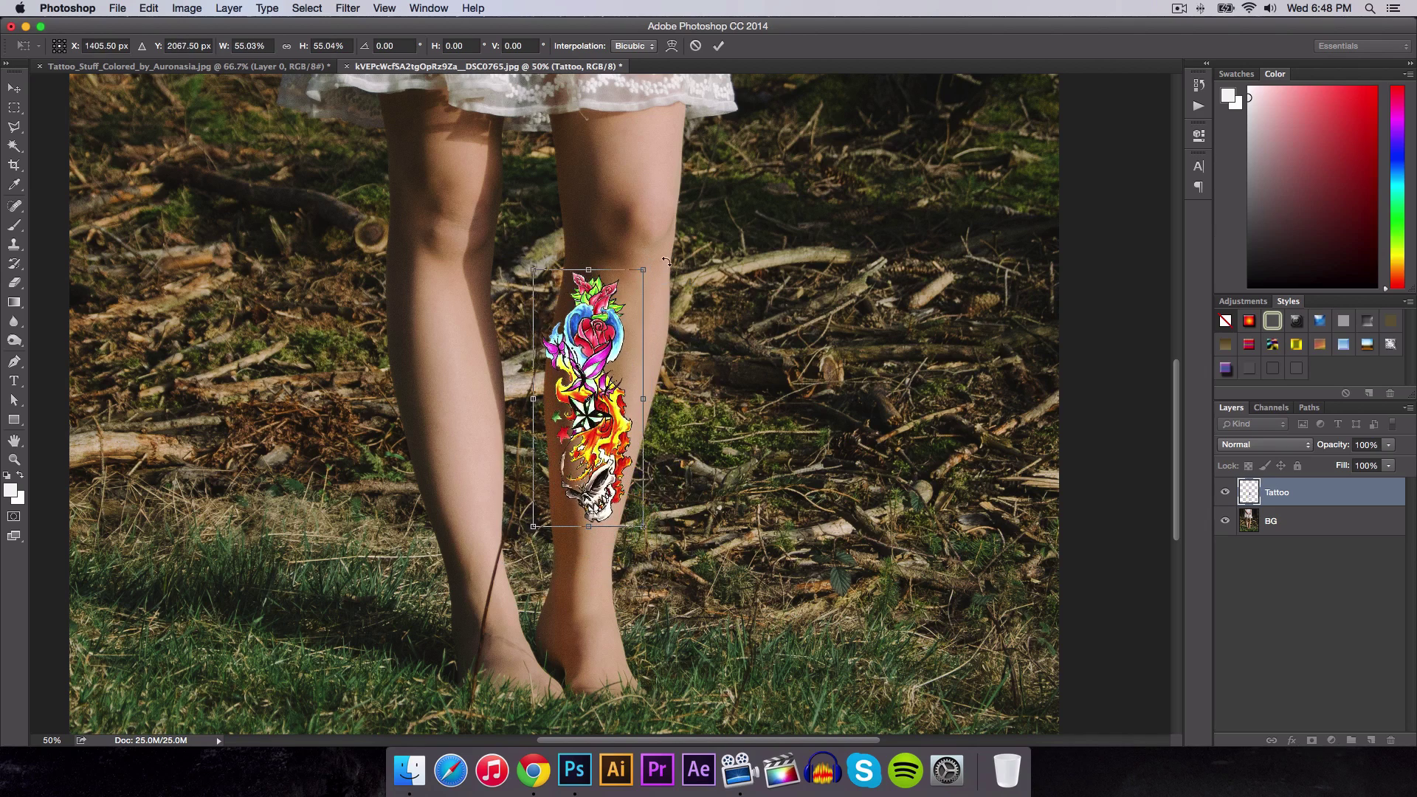
pyautogui.moveTo(663, 260); pyautogui.dragTo(680, 269)
pyautogui.moveTo(614, 341); pyautogui.dragTo(621, 345)
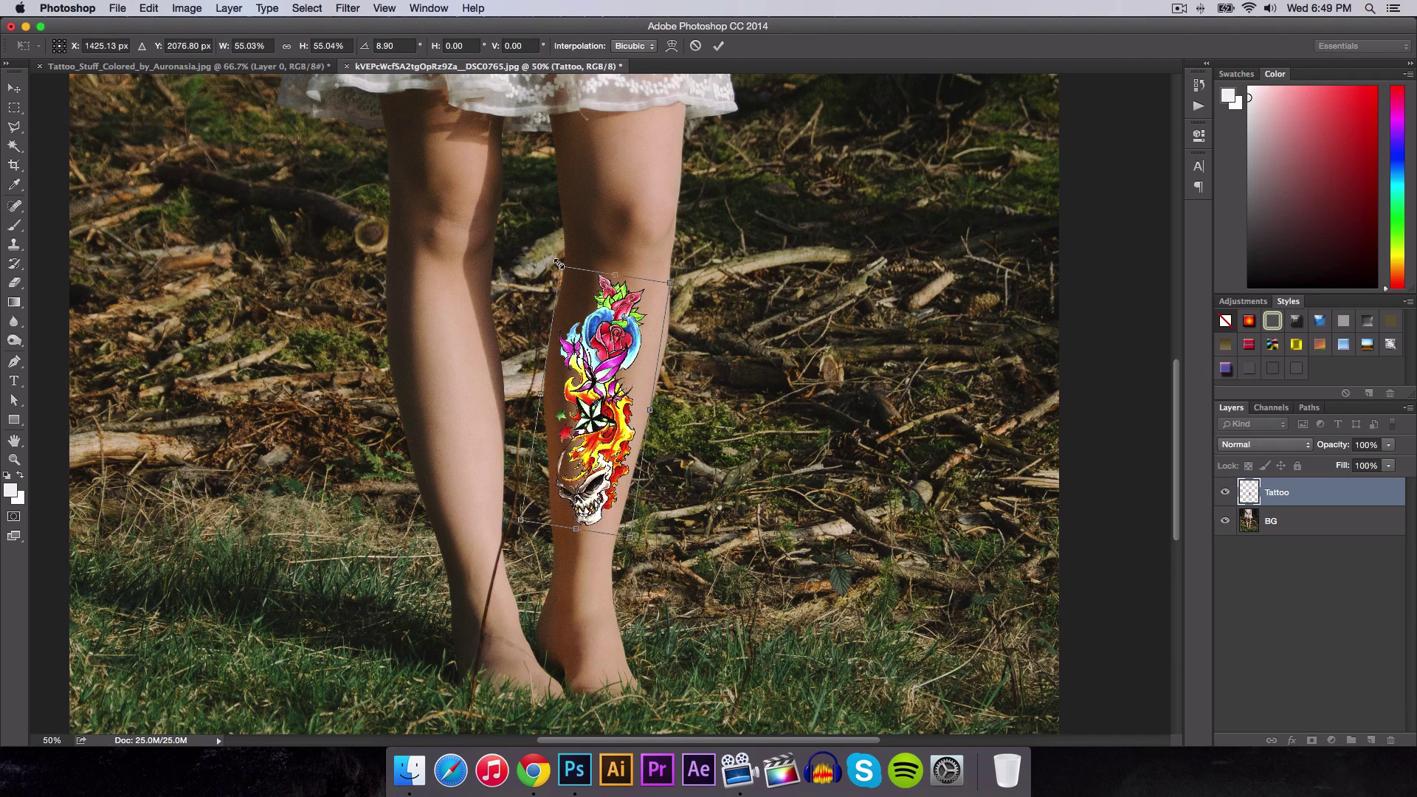
pyautogui.moveTo(559, 262); pyautogui.dragTo(558, 260)
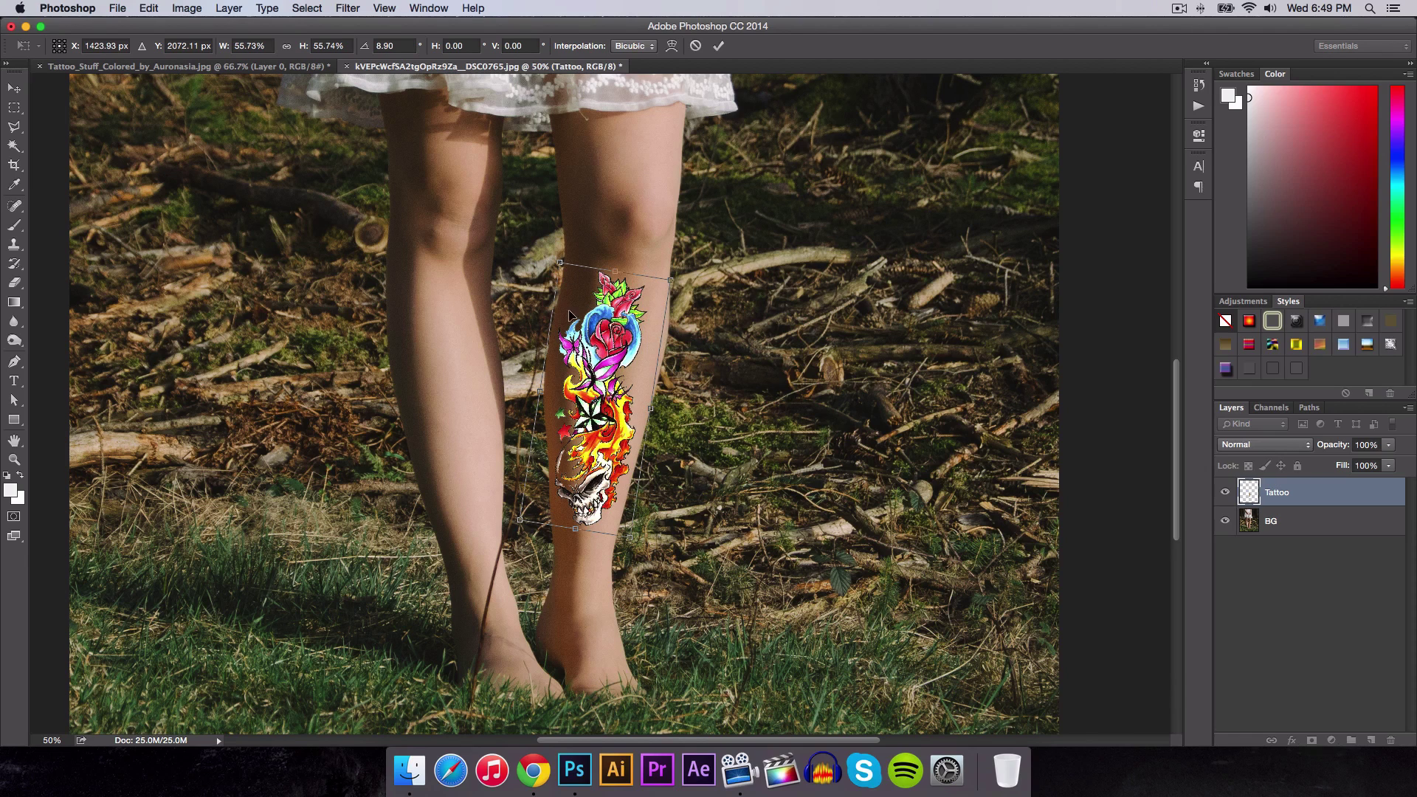
pyautogui.click(718, 46)
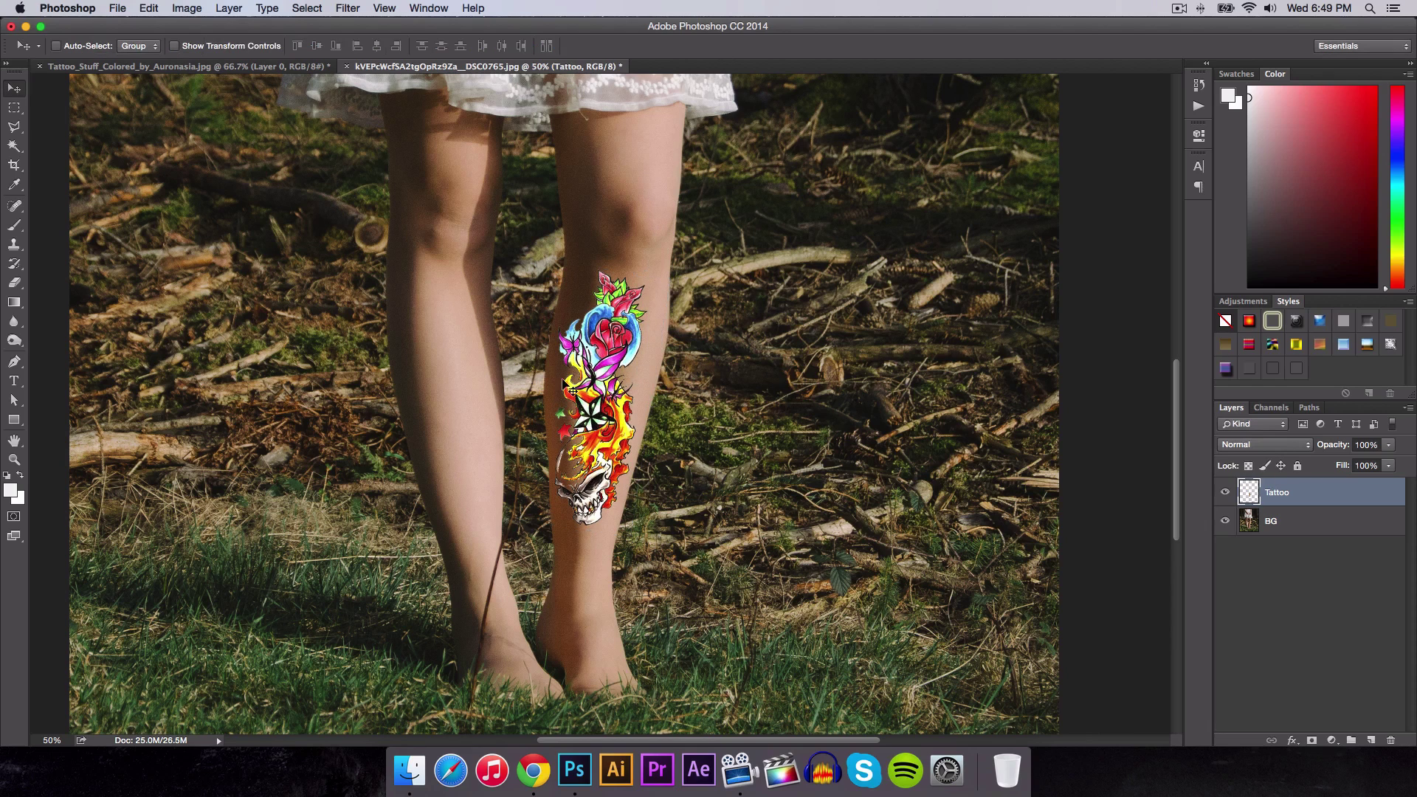
# - Apply a Perspective transform that slants the tattoo to follow the calf, then commit it
pyautogui.press('super+t')
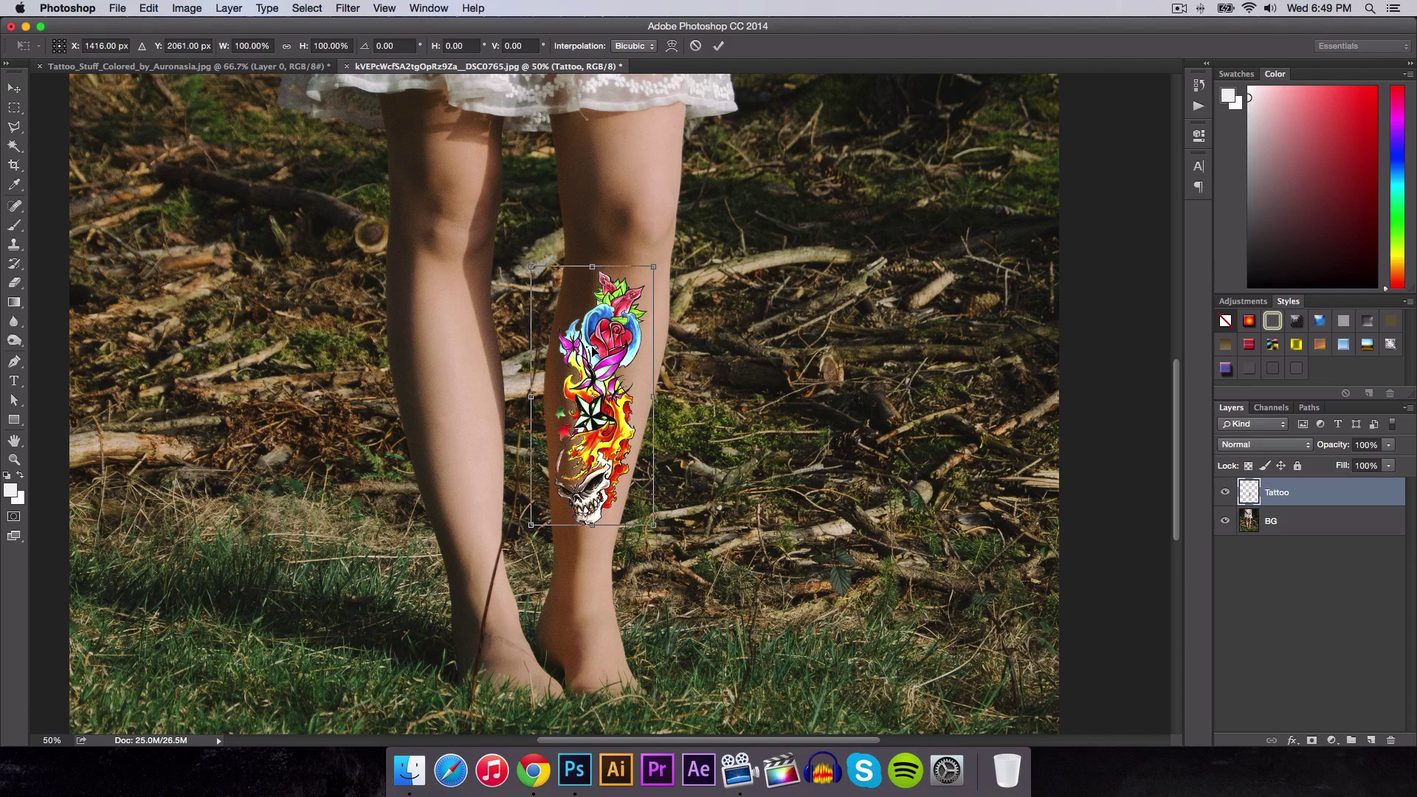
pyautogui.rightClick(601, 352)
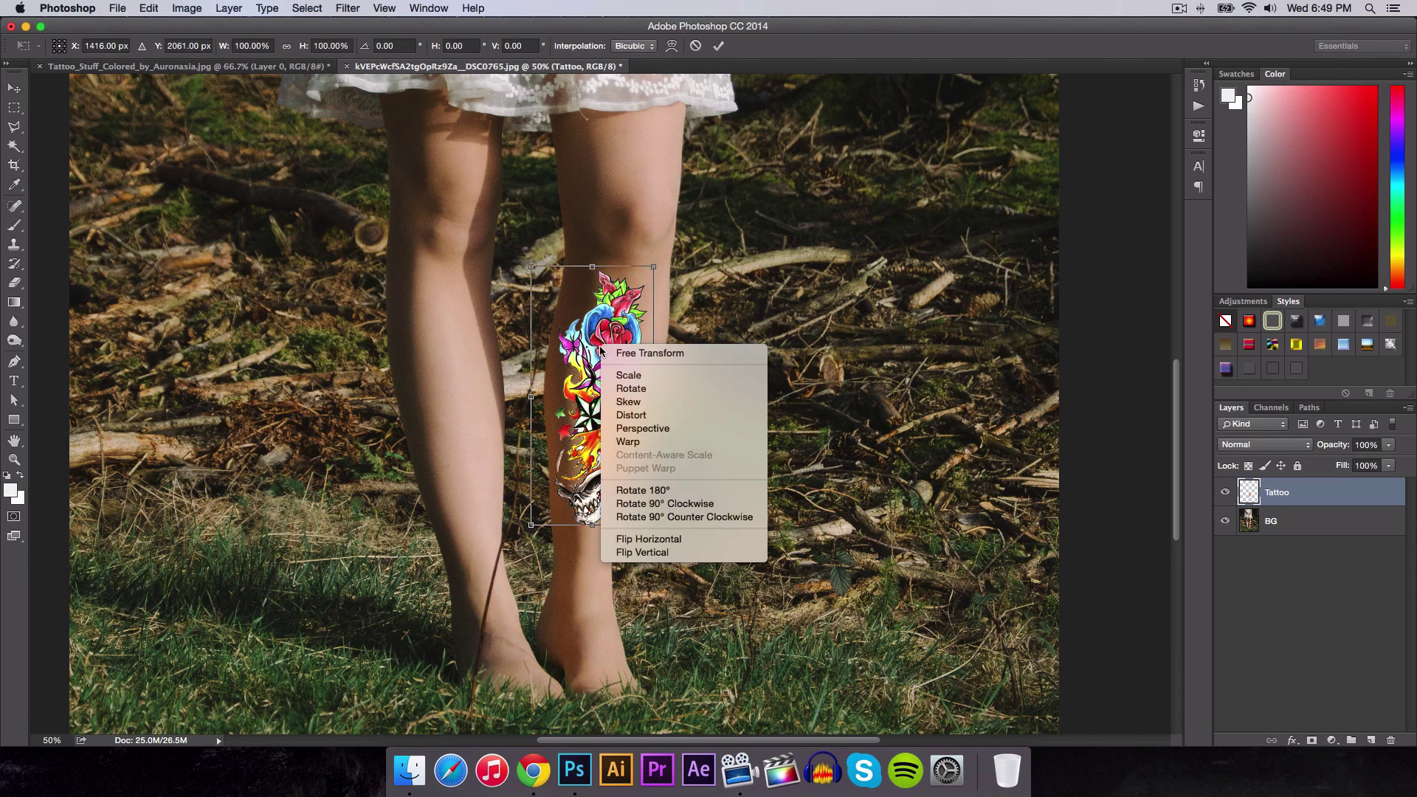
pyautogui.click(638, 434)
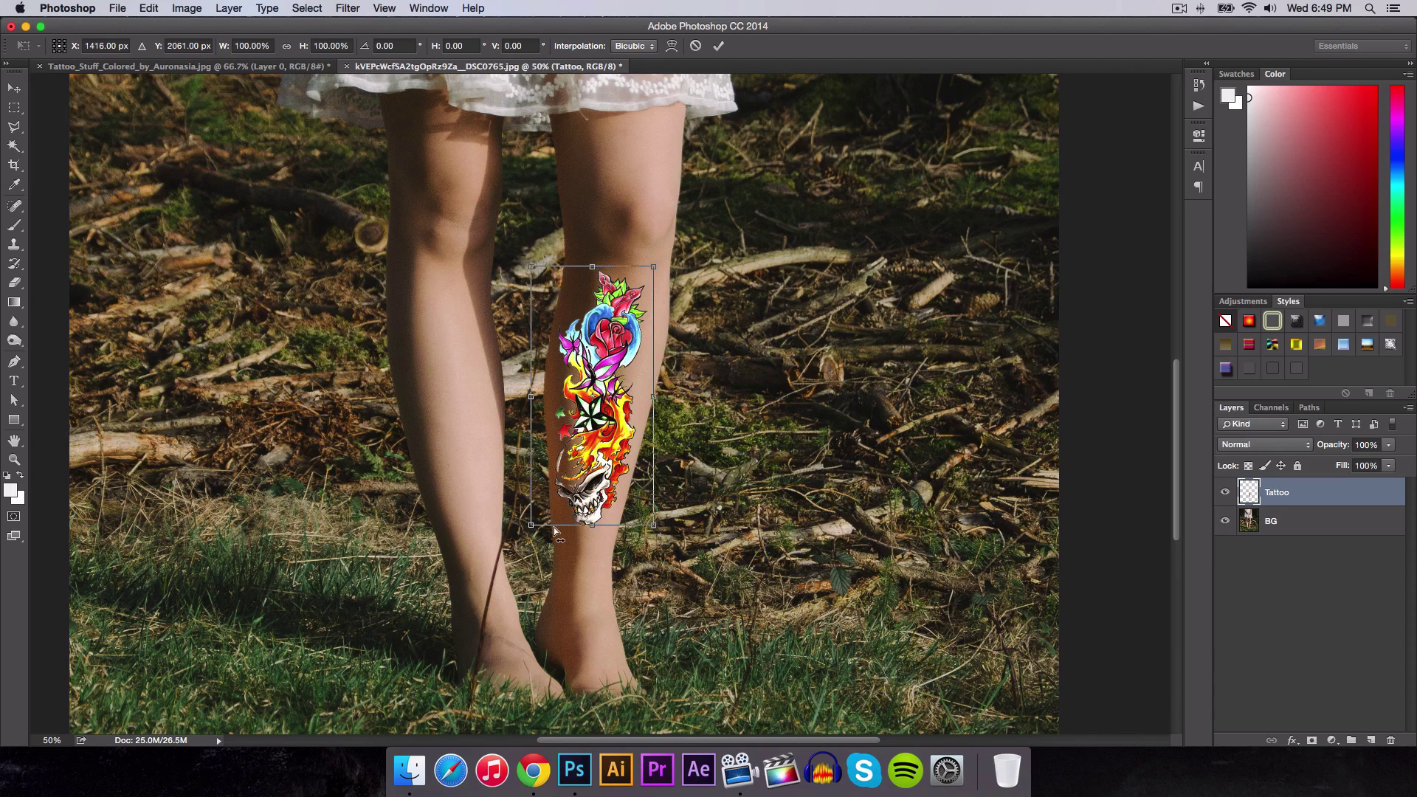
pyautogui.moveTo(529, 379)
pyautogui.mouseDown()
pyautogui.moveTo(529, 365)
pyautogui.moveTo(530, 394)
pyautogui.moveTo(525, 344)
pyautogui.moveTo(523, 447)
pyautogui.moveTo(525, 365)
pyautogui.mouseUp()
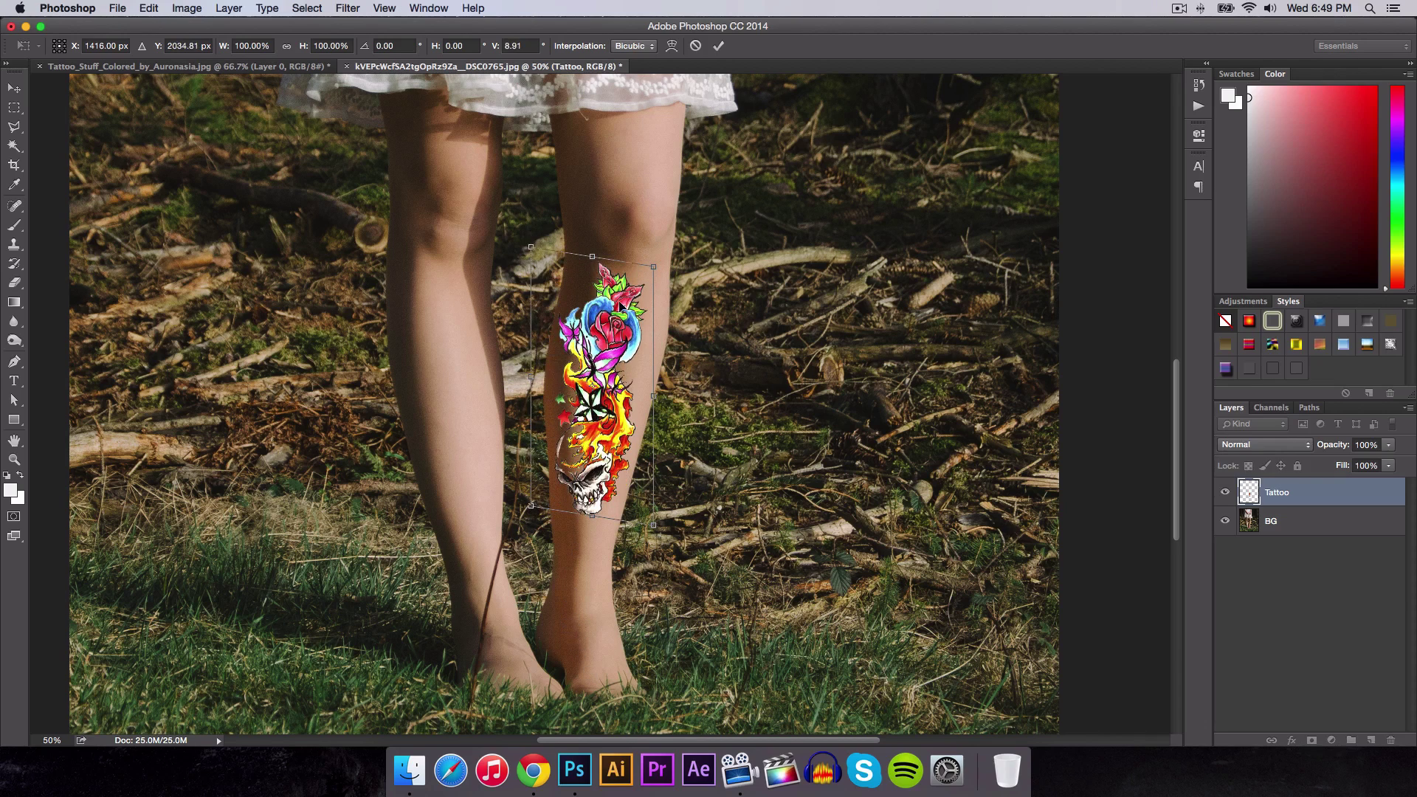
pyautogui.moveTo(655, 359); pyautogui.dragTo(657, 361)
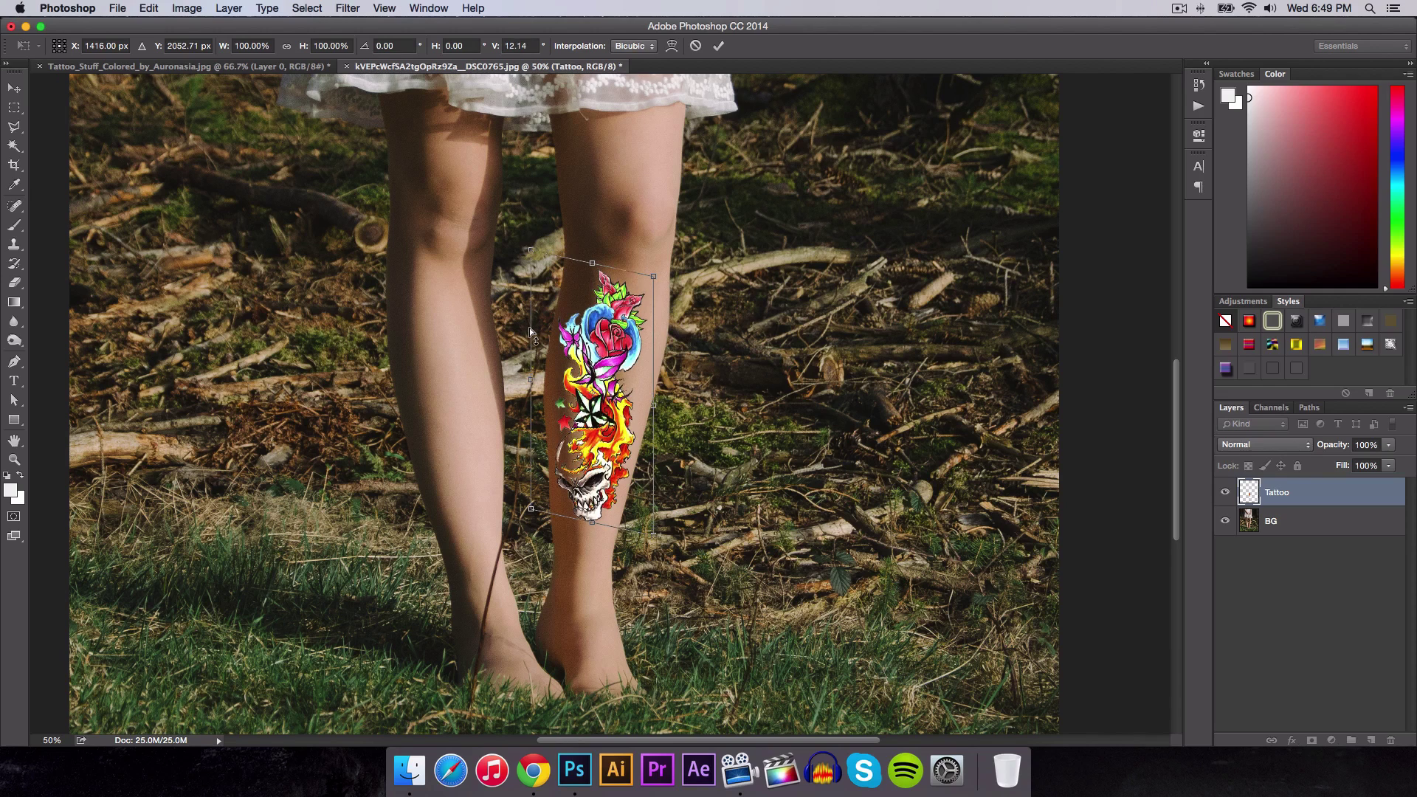
pyautogui.moveTo(530, 327); pyautogui.dragTo(530, 317)
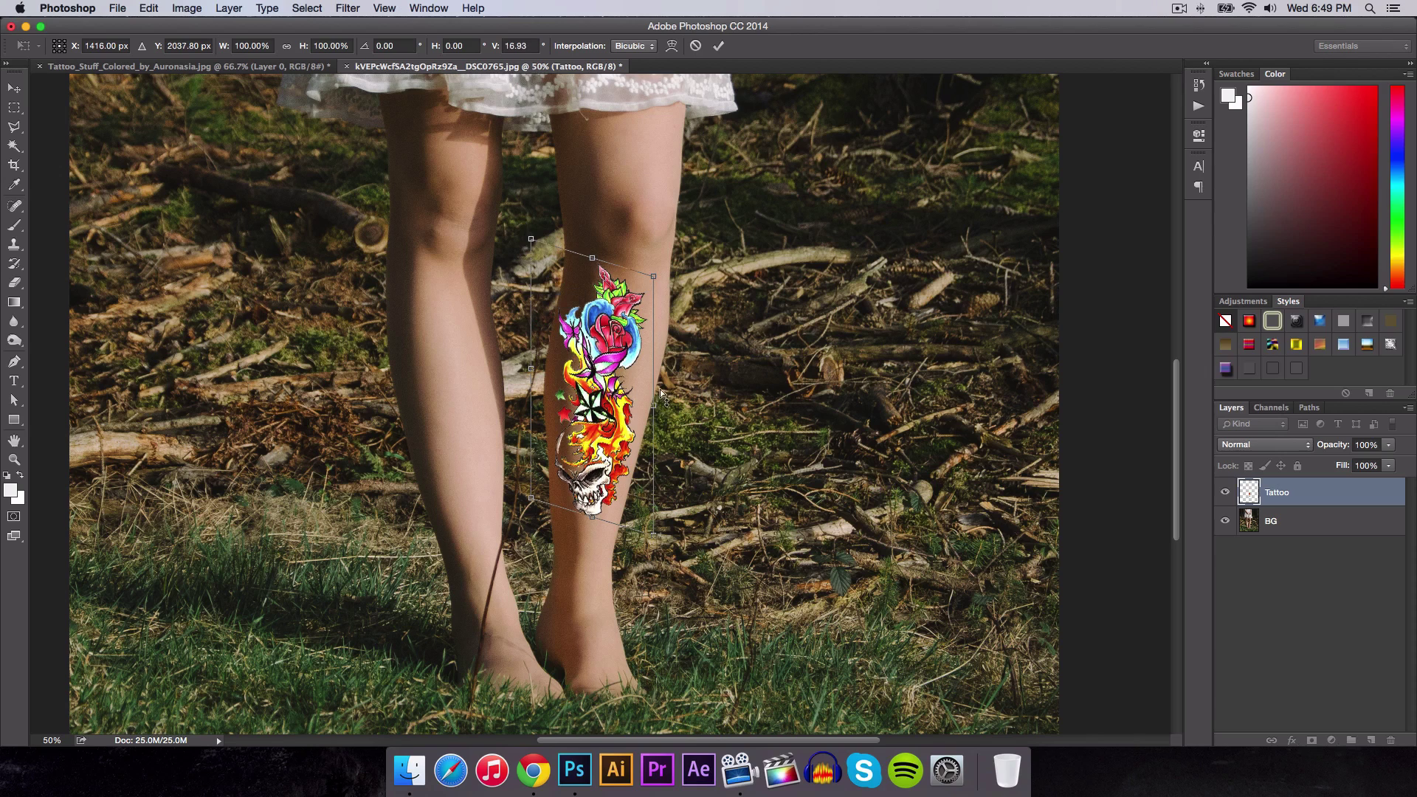
pyautogui.moveTo(659, 382); pyautogui.dragTo(660, 386)
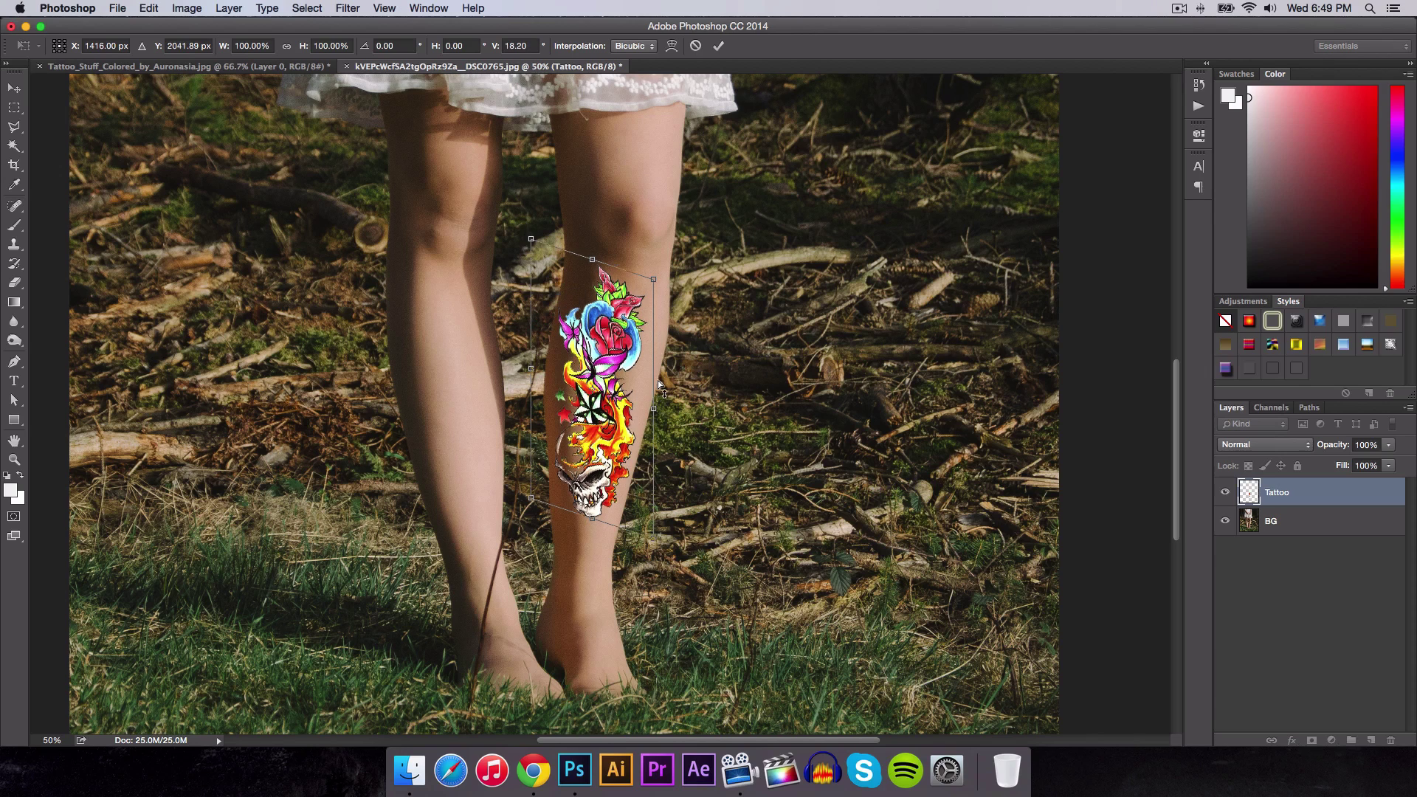
pyautogui.click(717, 46)
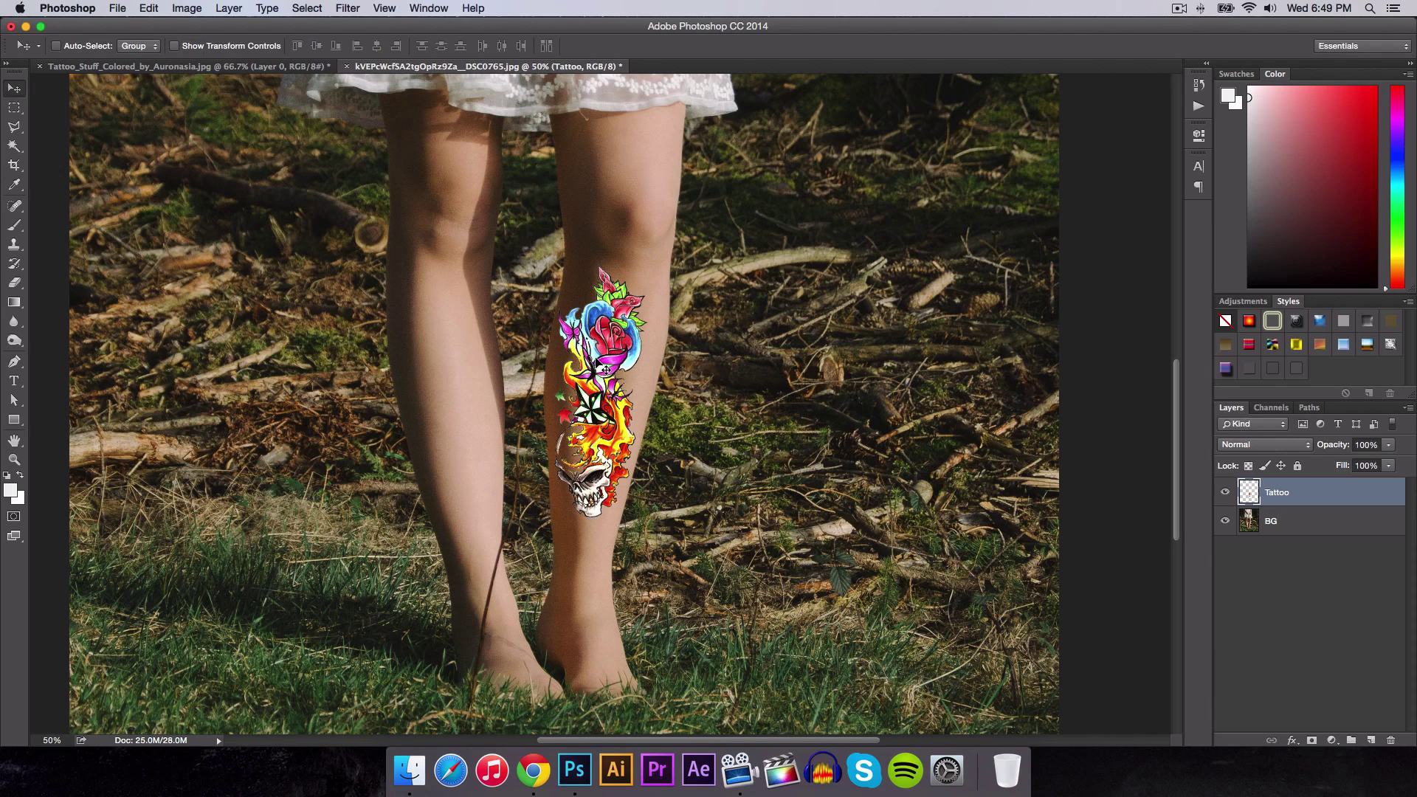
# - Narrow the tattoo slightly with another Free Transform
pyautogui.press('super+t')
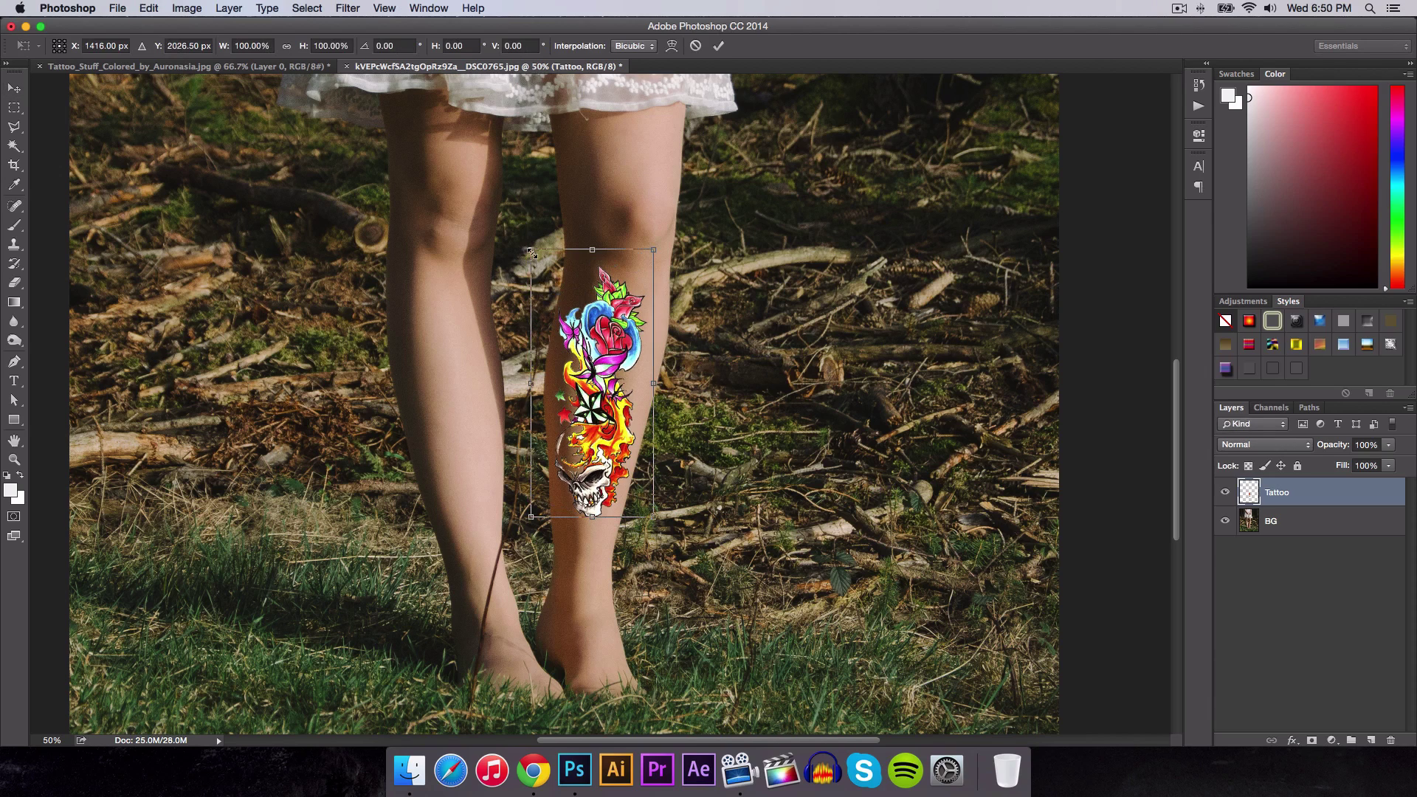
pyautogui.moveTo(532, 252); pyautogui.dragTo(542, 267)
pyautogui.press('Return')
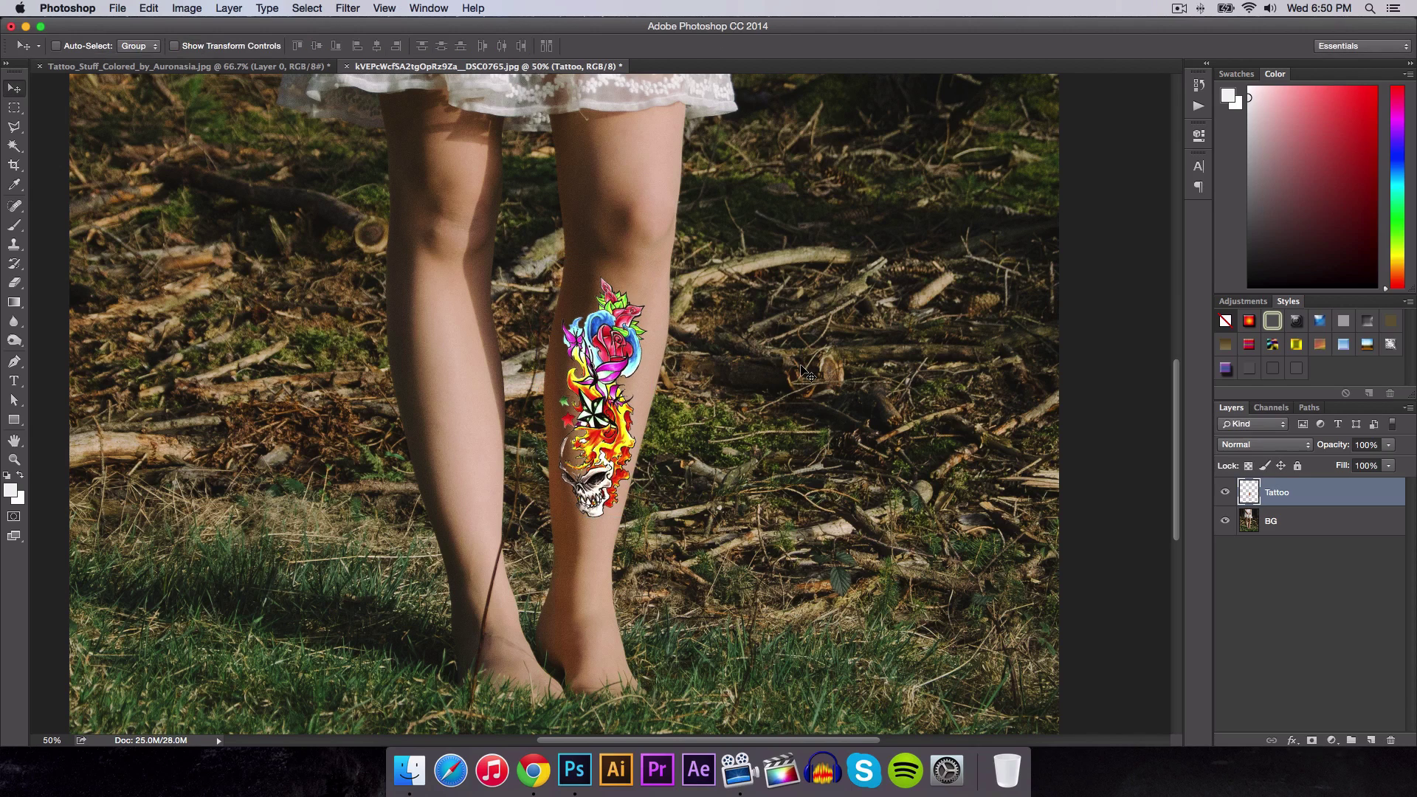
# - Set the Tattoo layer to Multiply, check it against hidden BG, and lower opacity to 65%
pyautogui.click(1238, 445)
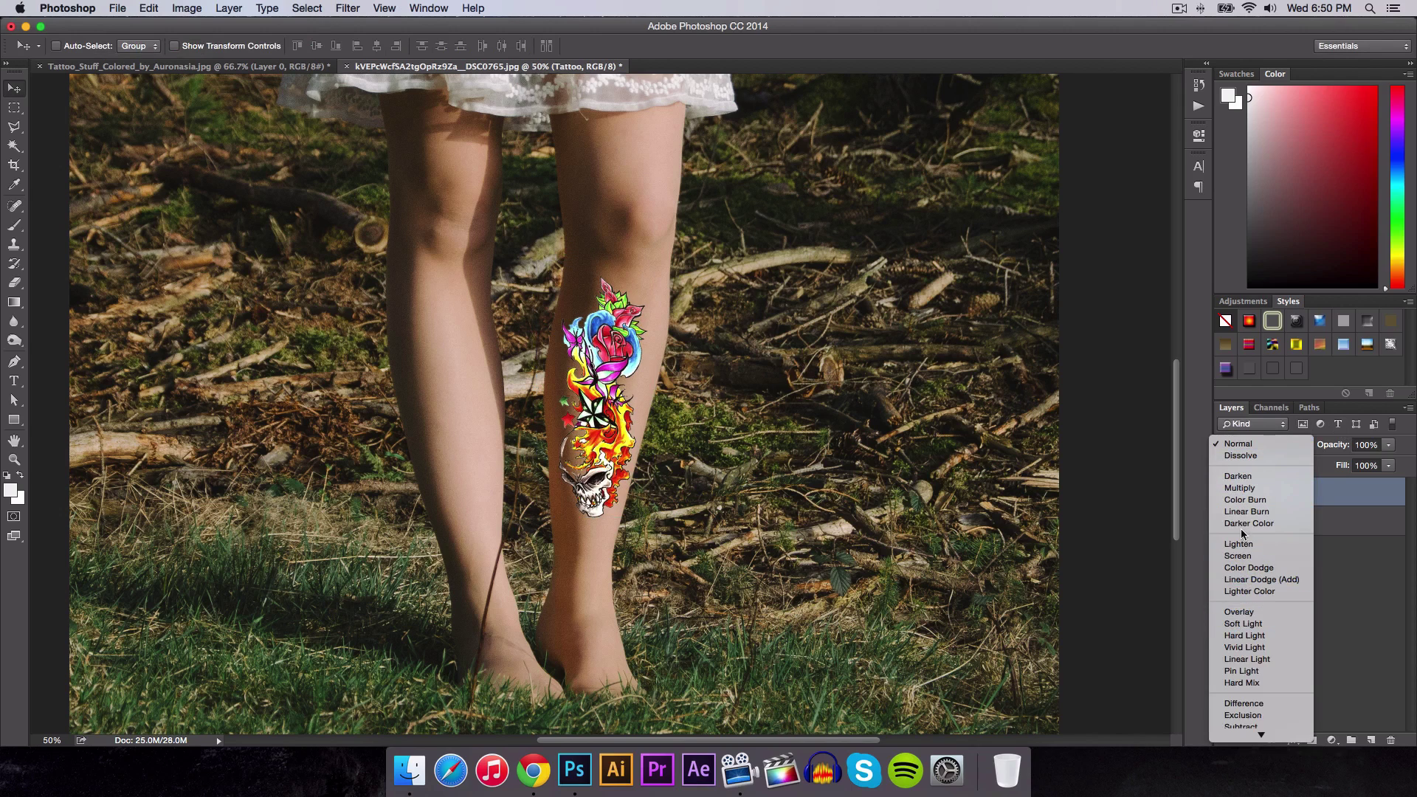
pyautogui.click(1239, 489)
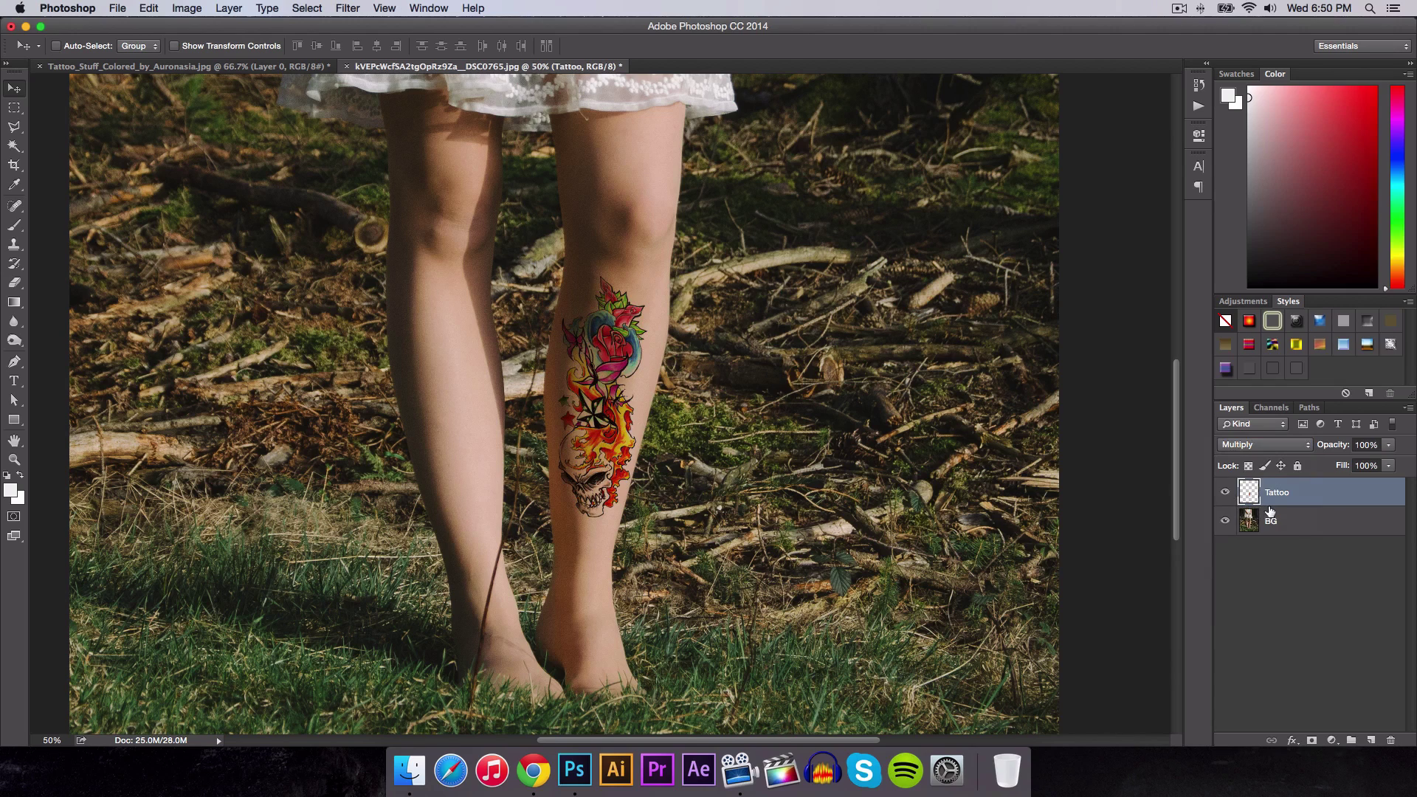
pyautogui.click(1226, 522)
pyautogui.click(1227, 523)
pyautogui.moveTo(1339, 445); pyautogui.dragTo(1314, 445)
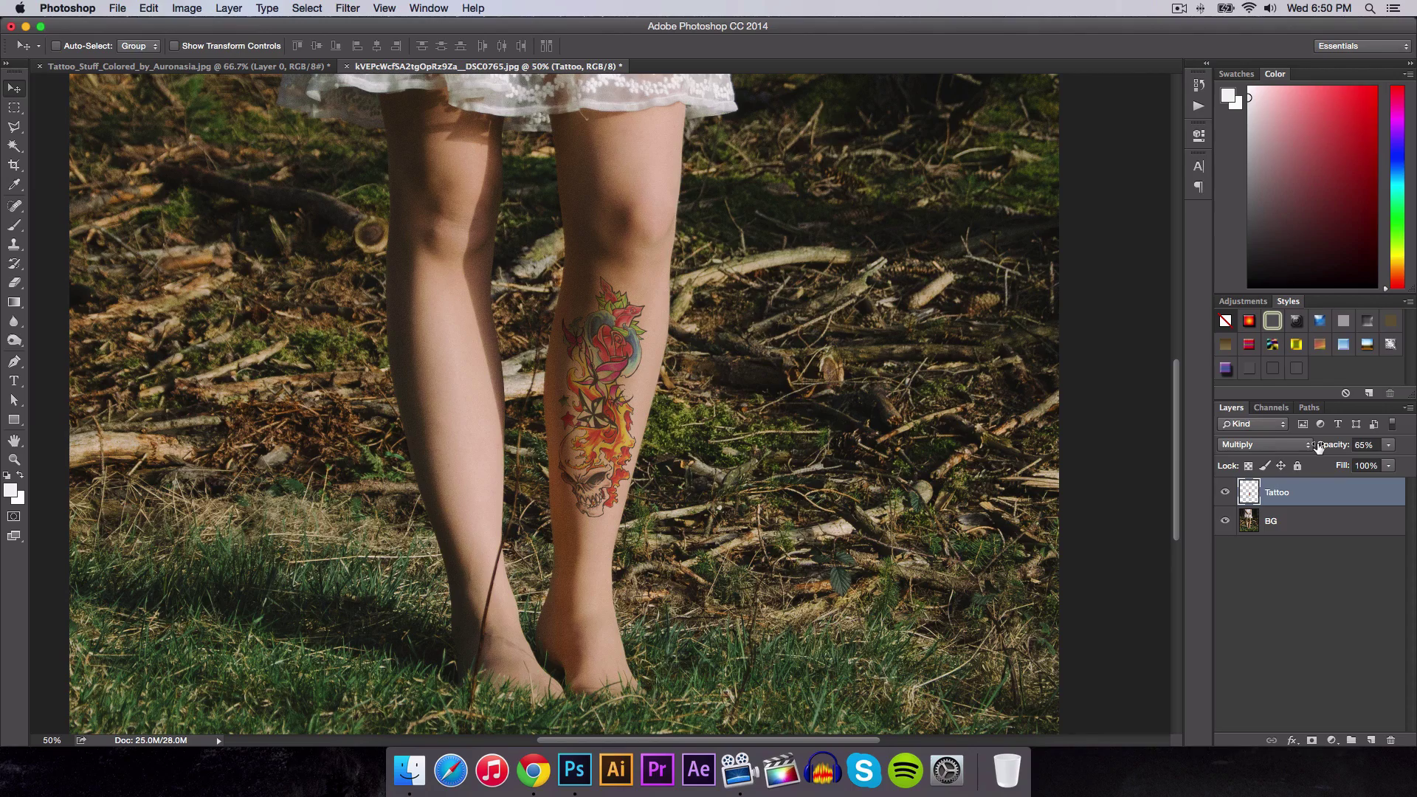
pyautogui.press('super+1')
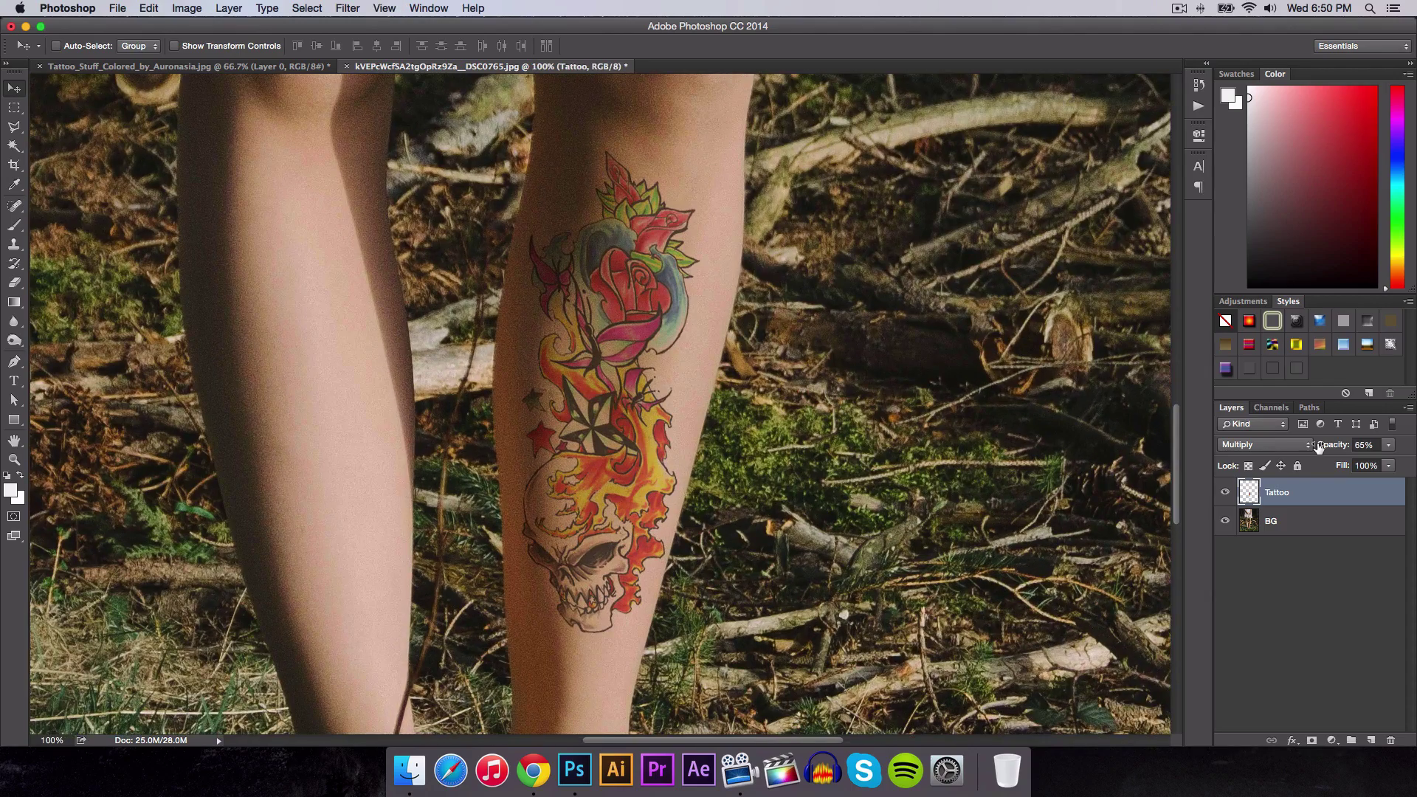
pyautogui.press('super+minus')
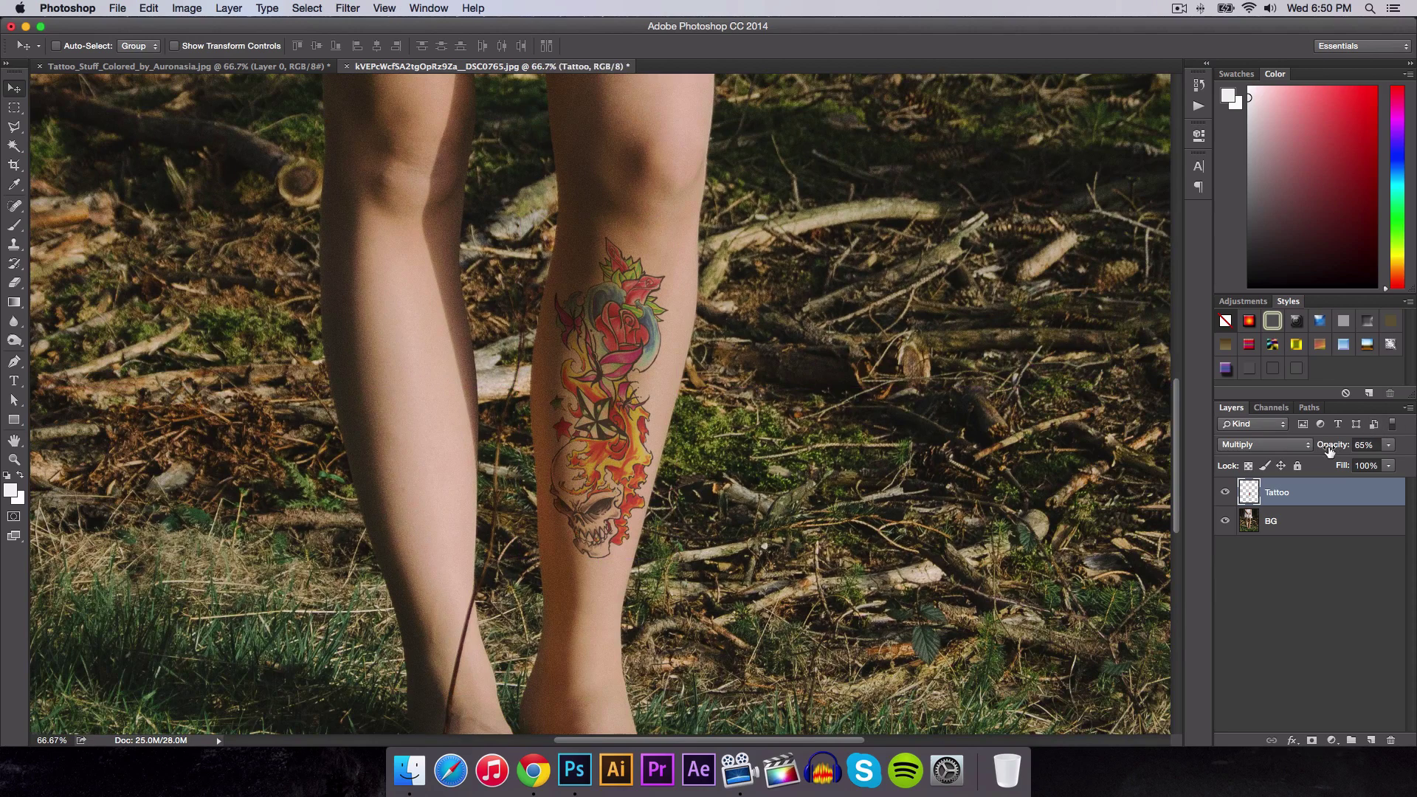
pyautogui.moveTo(1319, 447); pyautogui.dragTo(1413, 443)
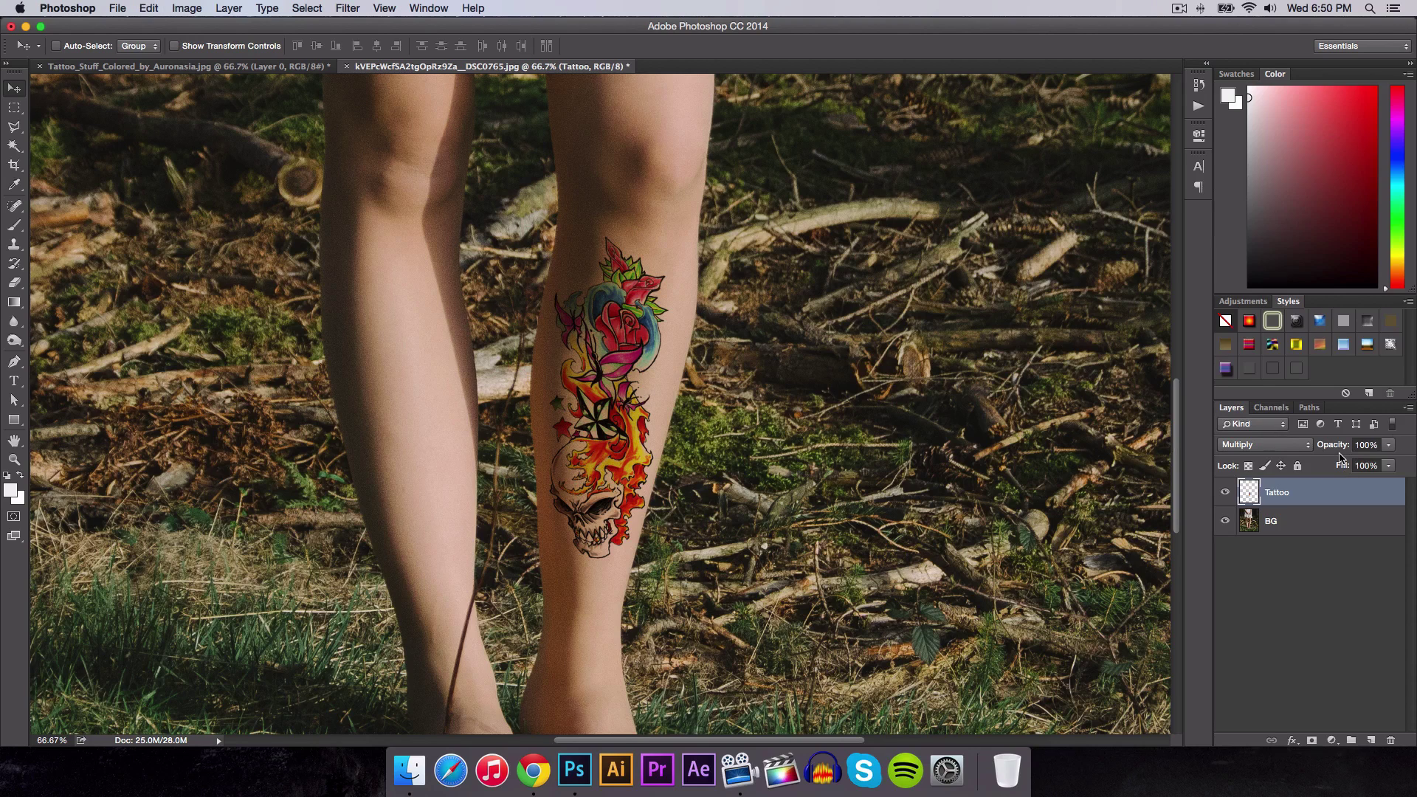
pyautogui.moveTo(1326, 447)
pyautogui.mouseDown()
pyautogui.moveTo(1308, 451)
pyautogui.moveTo(1326, 447)
pyautogui.mouseUp()
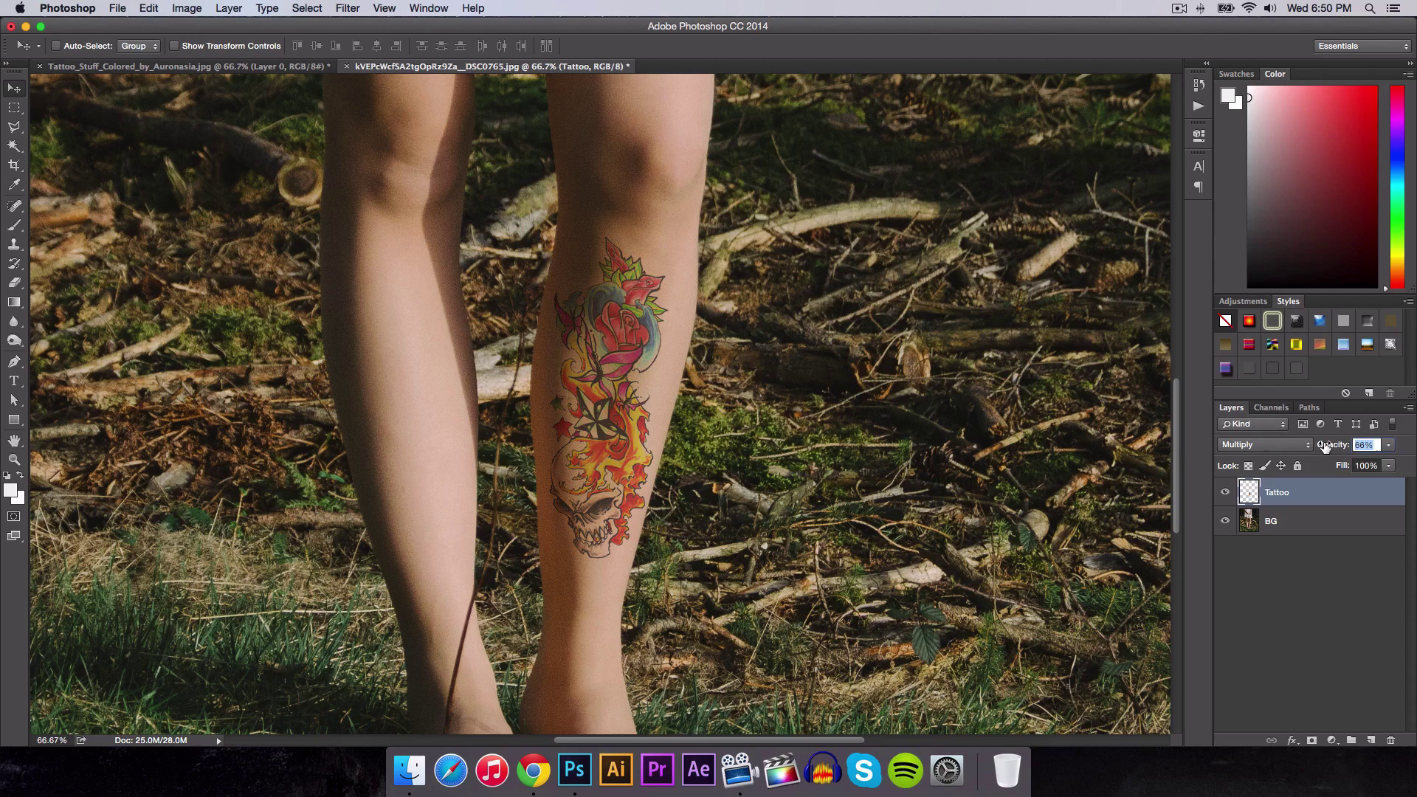
pyautogui.click(992, 419)
pyautogui.press('super+minus')
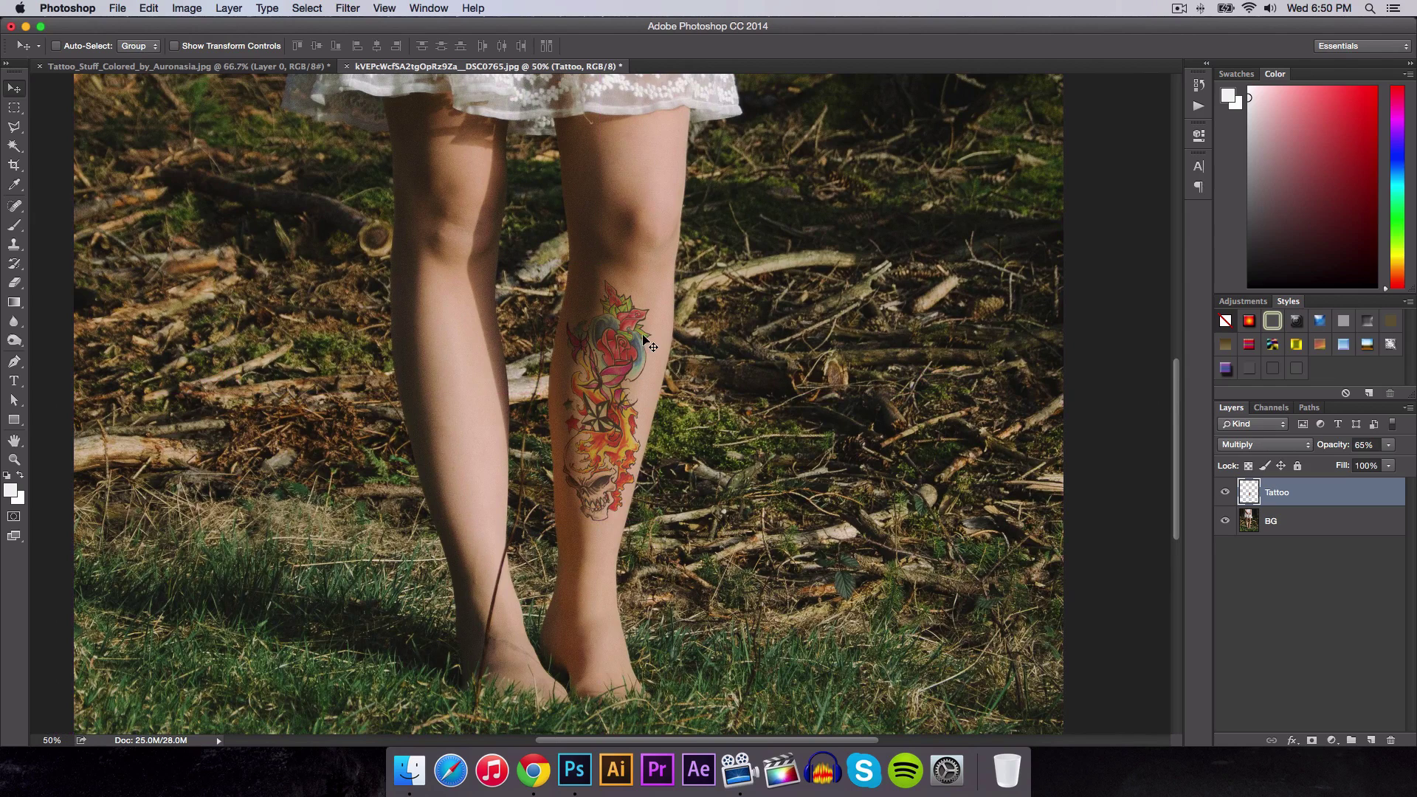
pyautogui.press('super+minus')
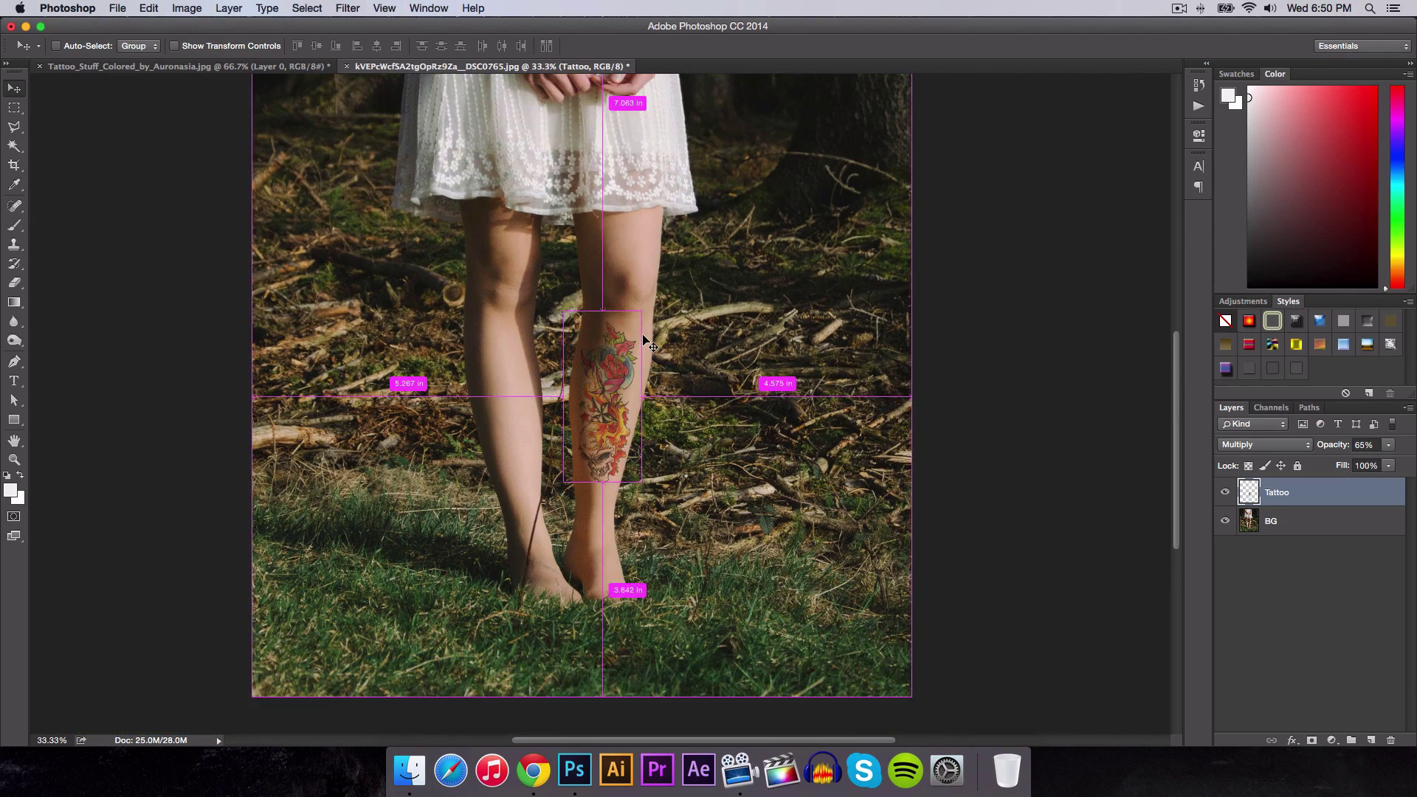
pyautogui.moveTo(644, 333); pyautogui.dragTo(659, 360)
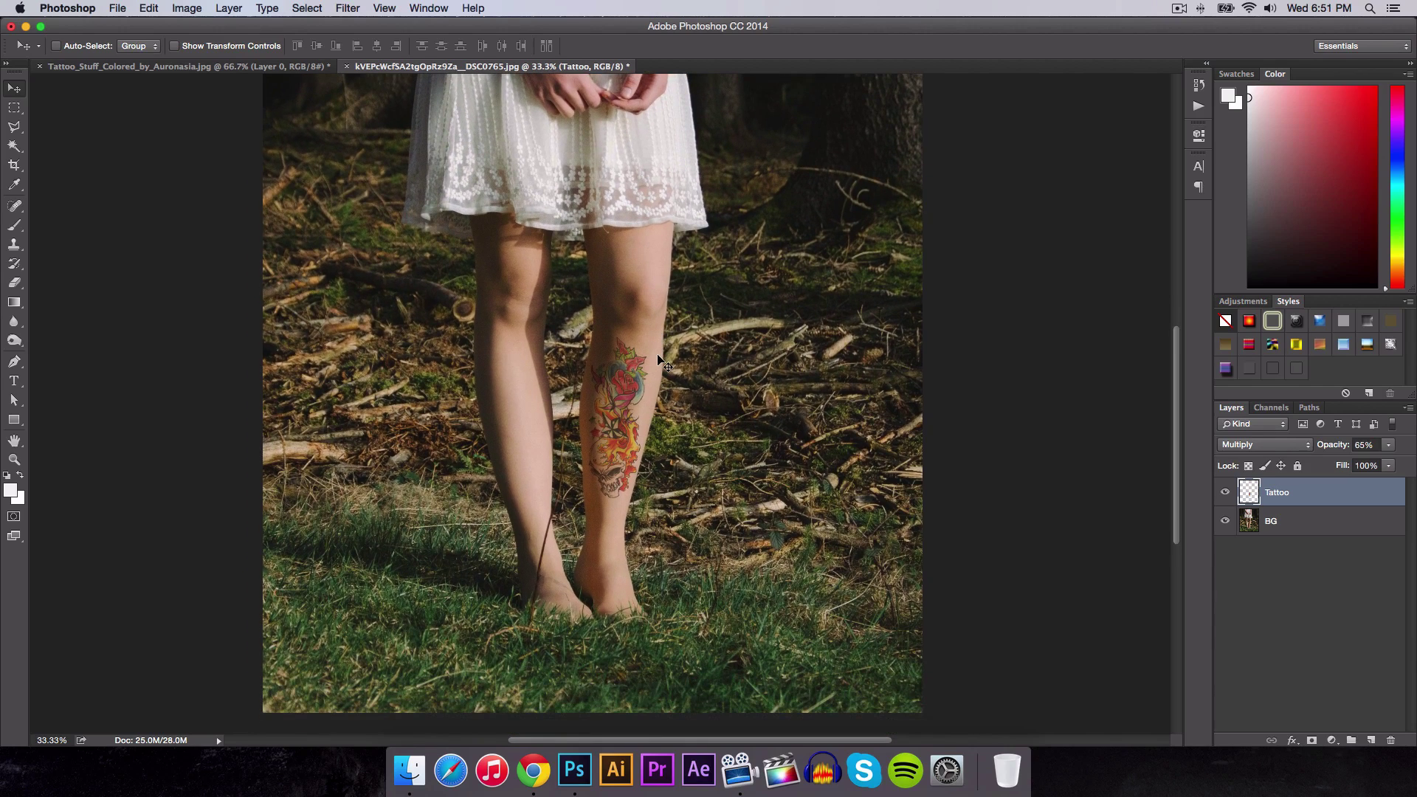